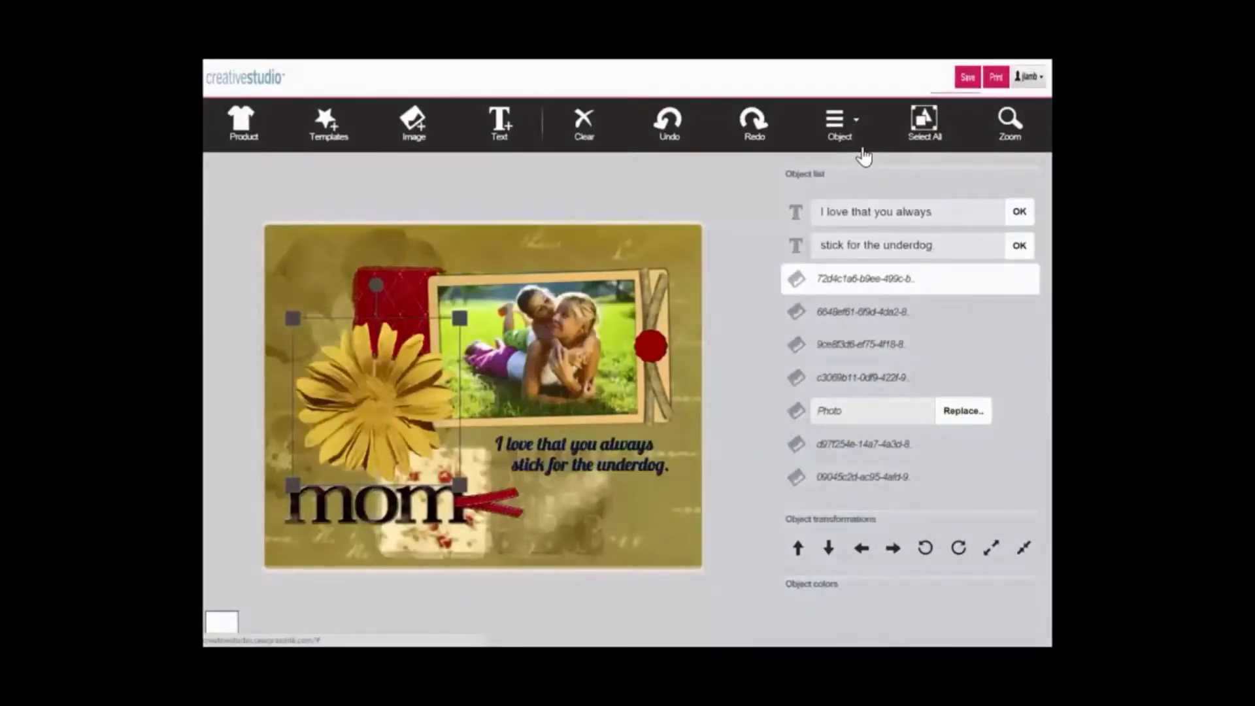
Step: Click through the card's background, red paper, photo frame, caption and flower, ending on the mom word art
click(674, 234)
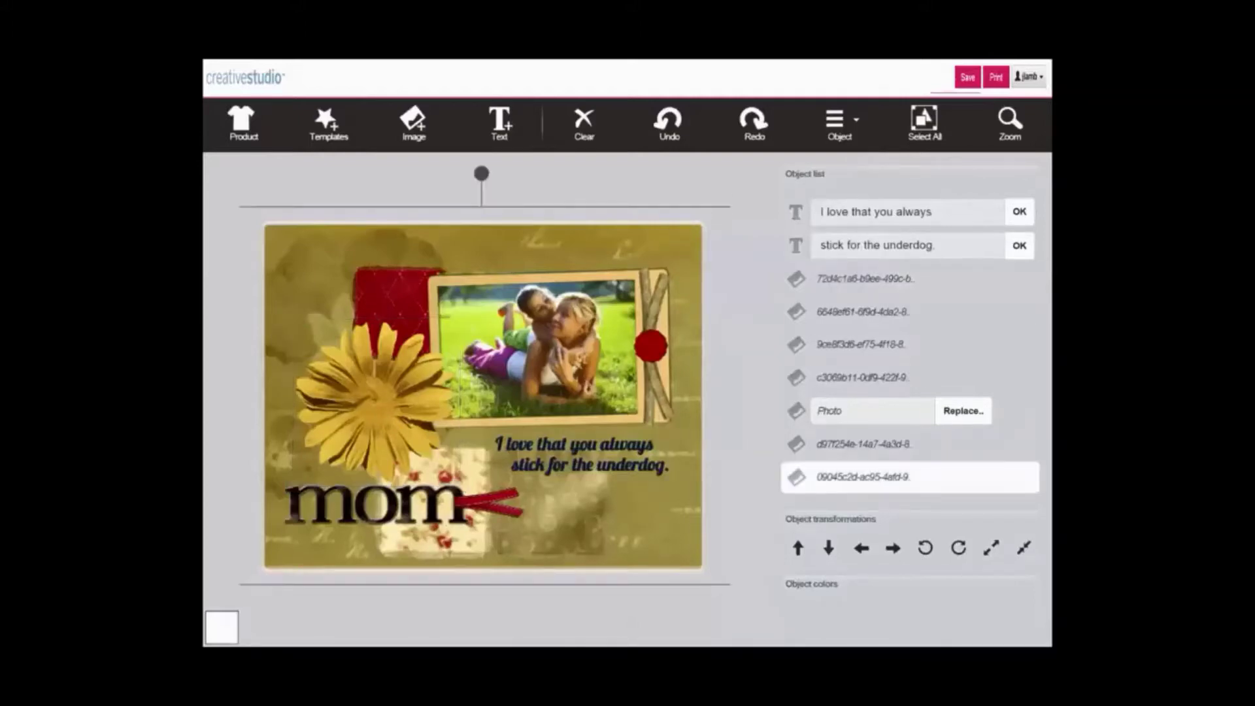
click(416, 308)
click(472, 302)
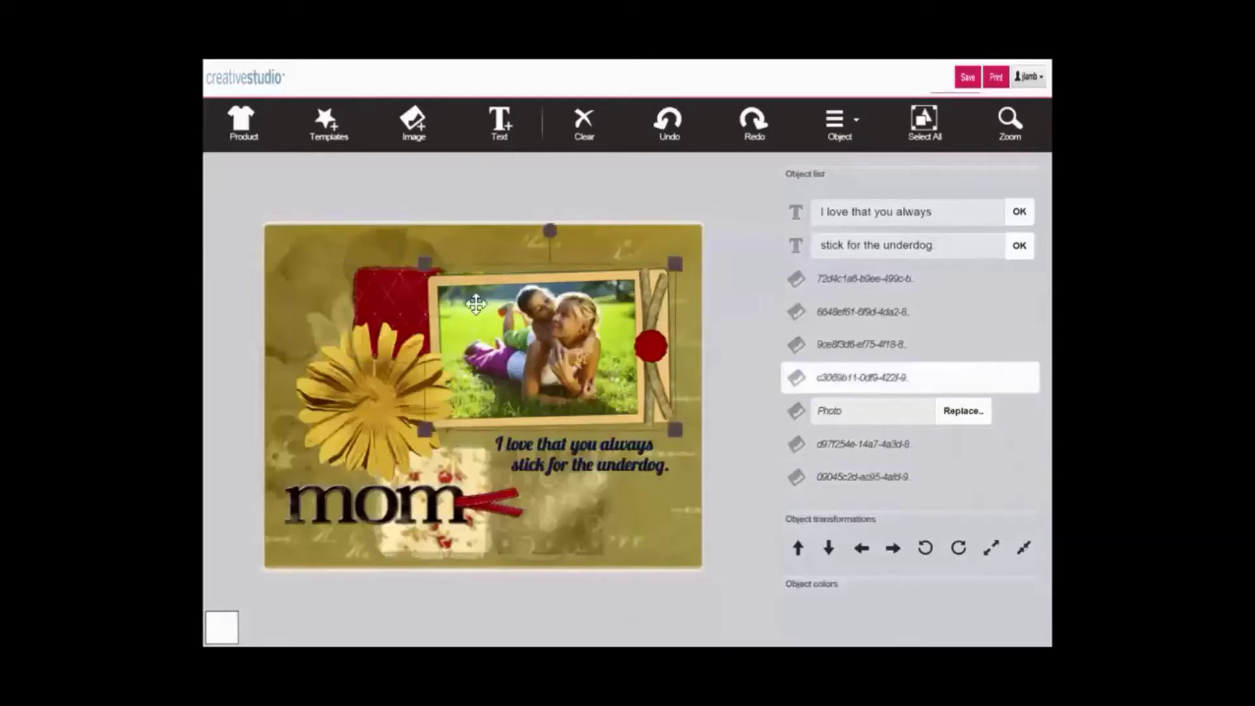
click(510, 439)
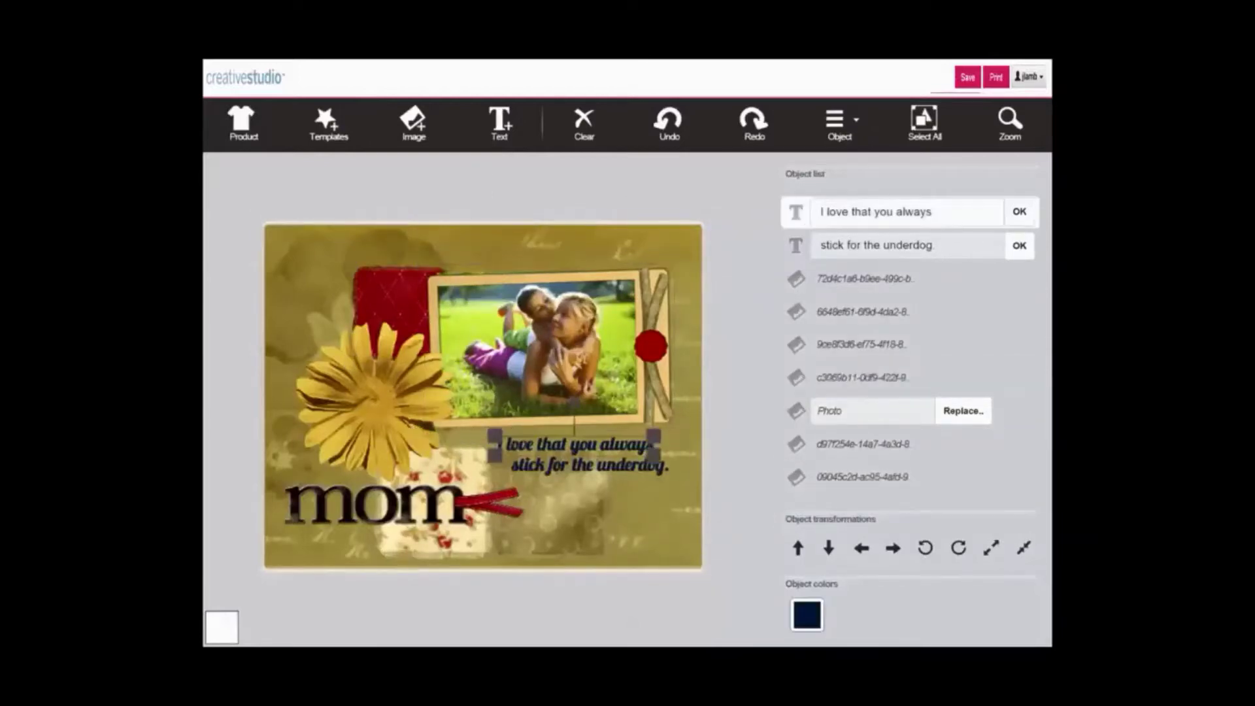
click(419, 434)
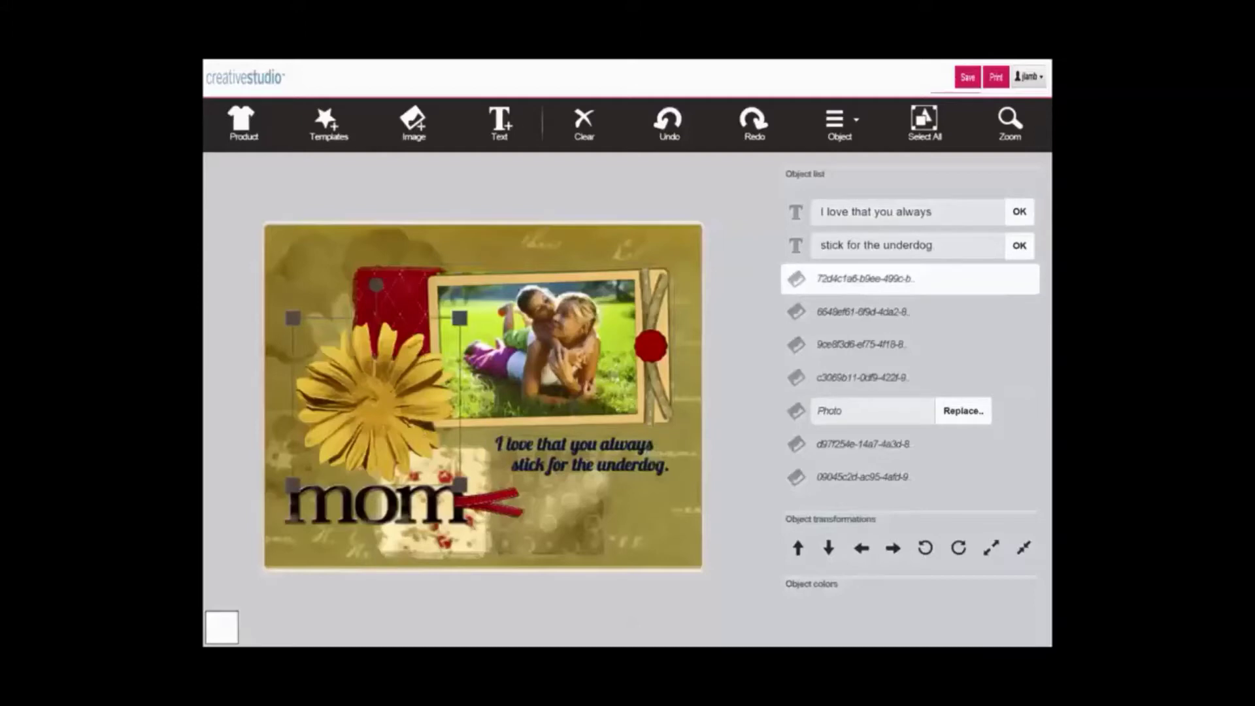
click(437, 500)
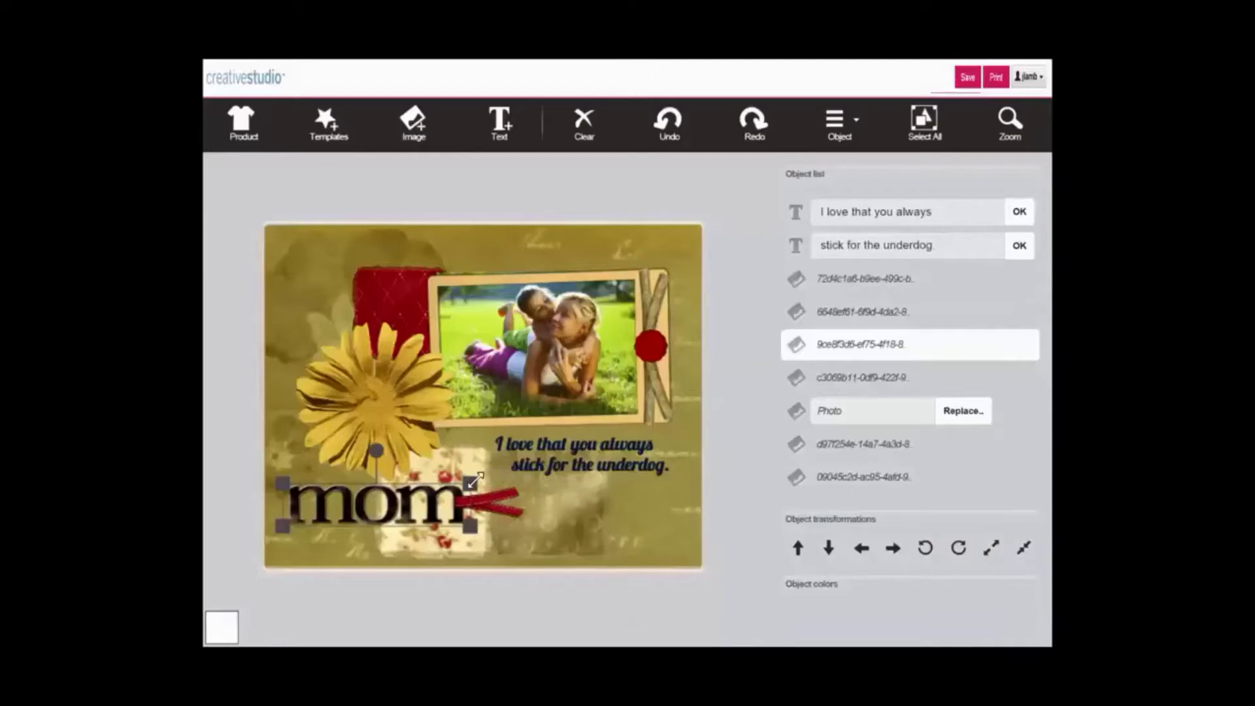
Step: Shrink the mom word art slightly, tilt and level it, and nudge it down and left
drag(476, 481, 464, 486)
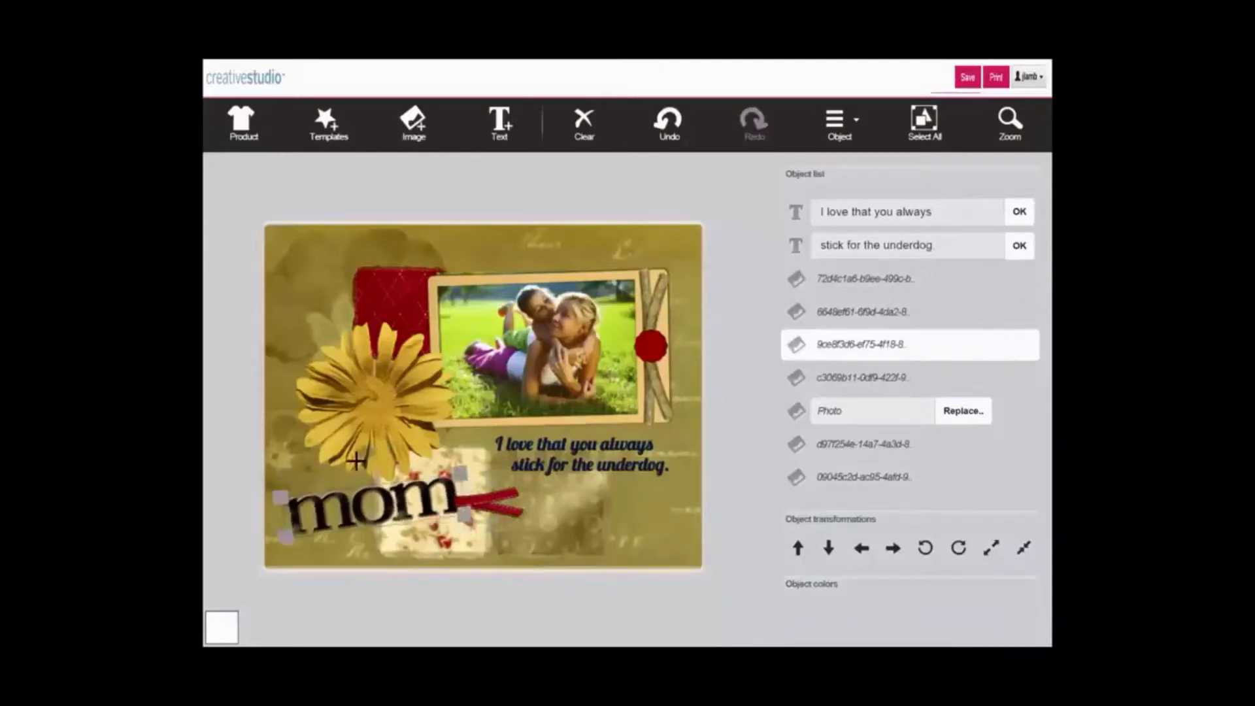
mouse_move(356, 461)
mouse_down()
mouse_move(344, 466)
mouse_move(374, 459)
mouse_up()
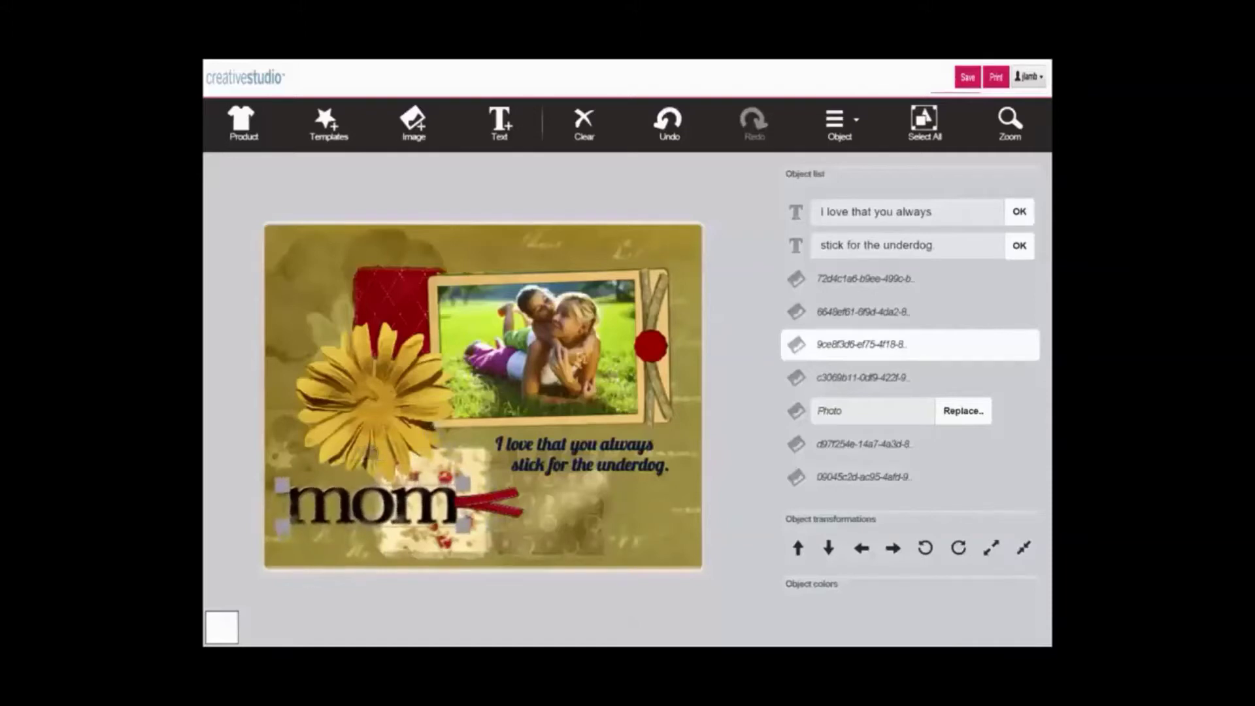
drag(374, 505, 370, 519)
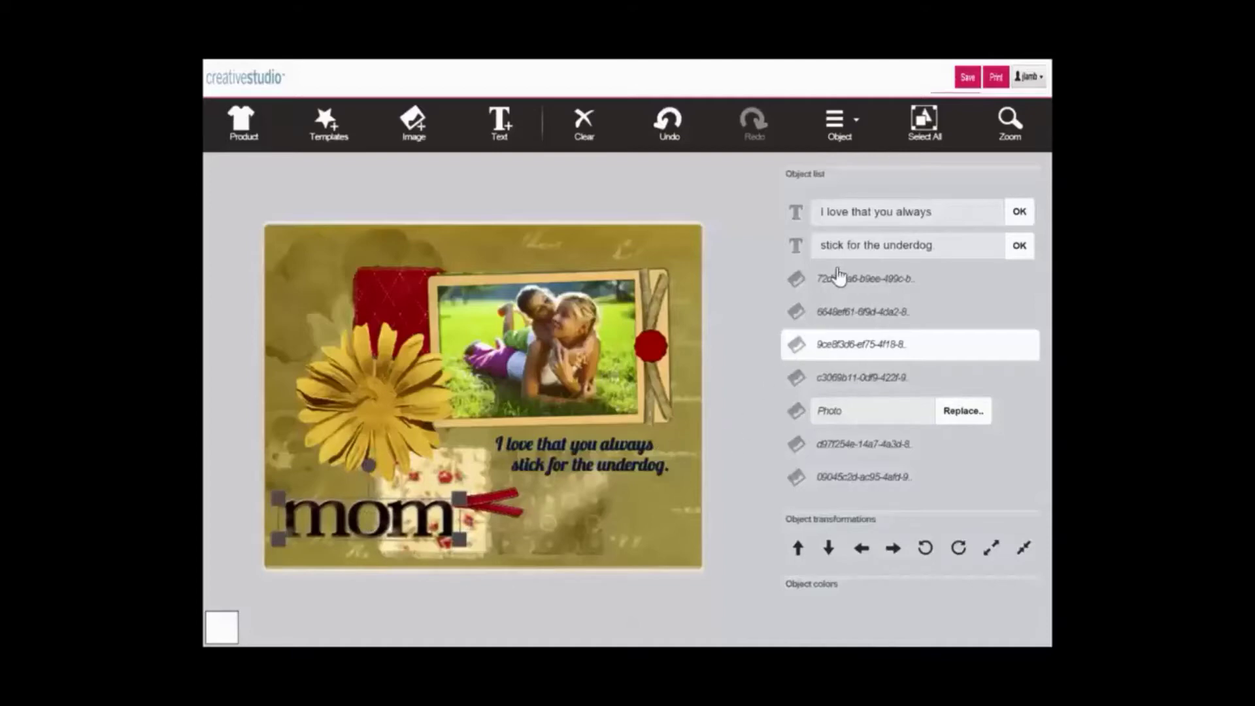
click(827, 548)
click(800, 552)
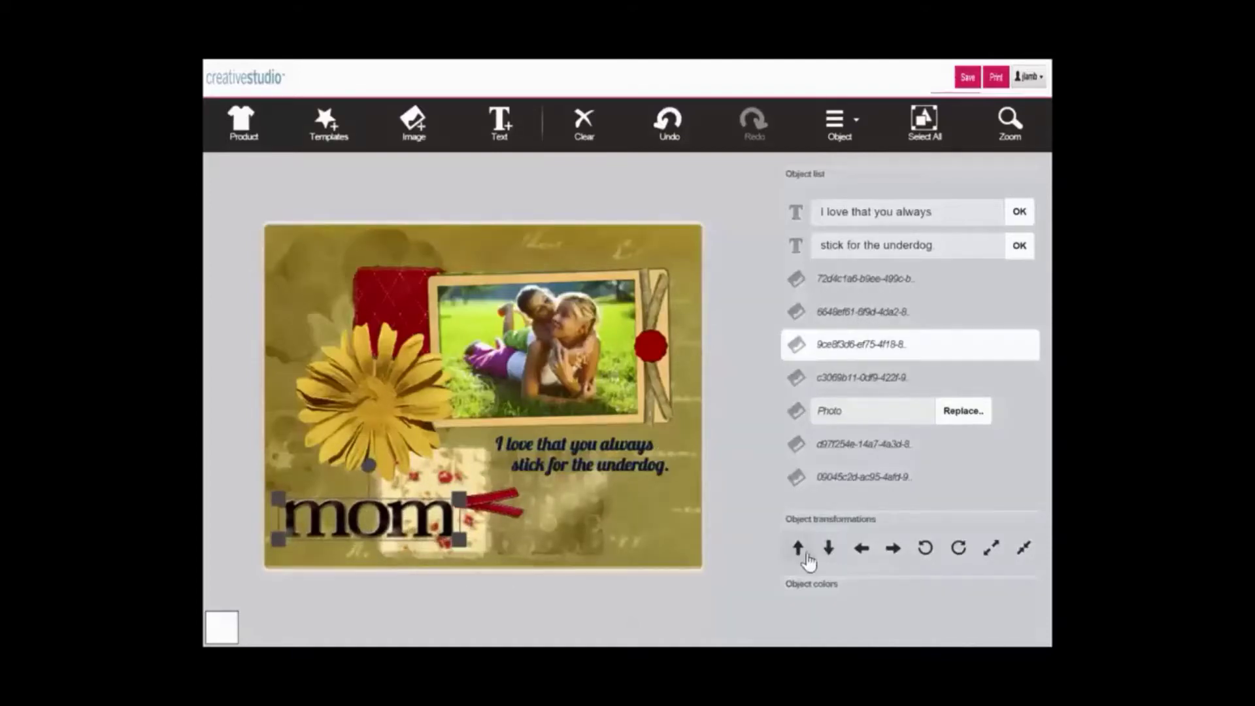
click(862, 550)
click(892, 550)
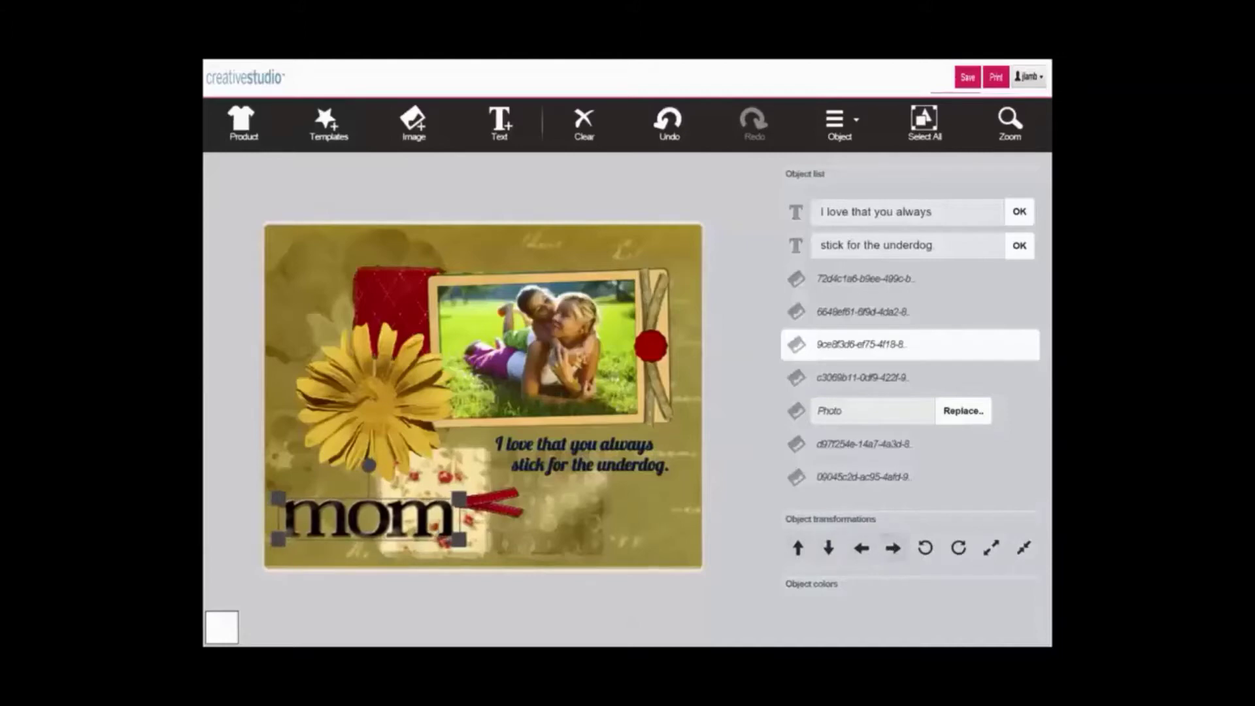
click(923, 549)
click(958, 547)
click(863, 377)
click(879, 415)
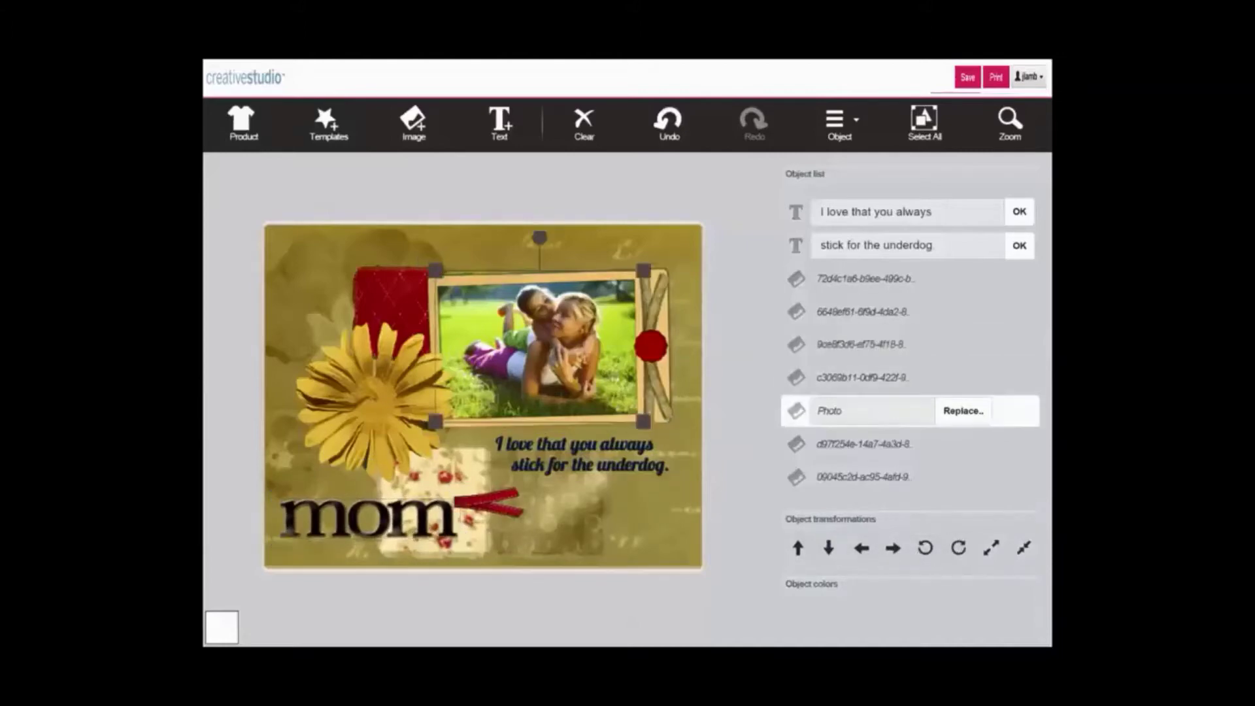
click(852, 125)
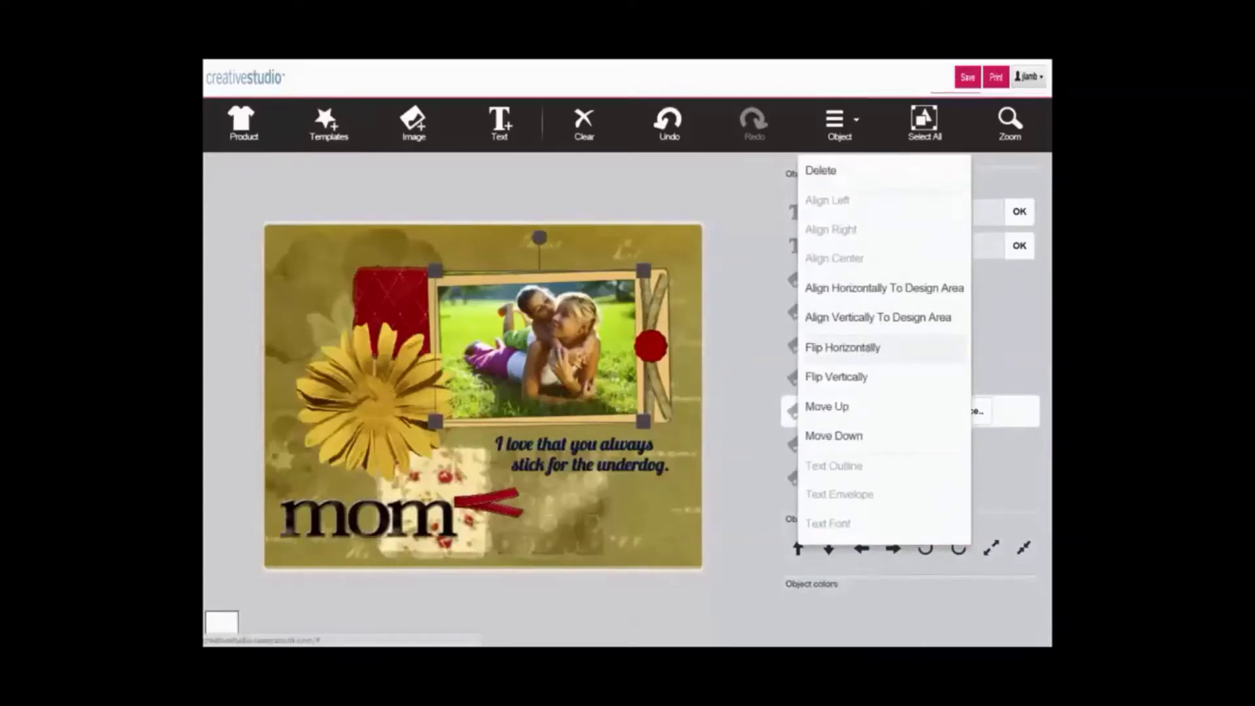
click(871, 353)
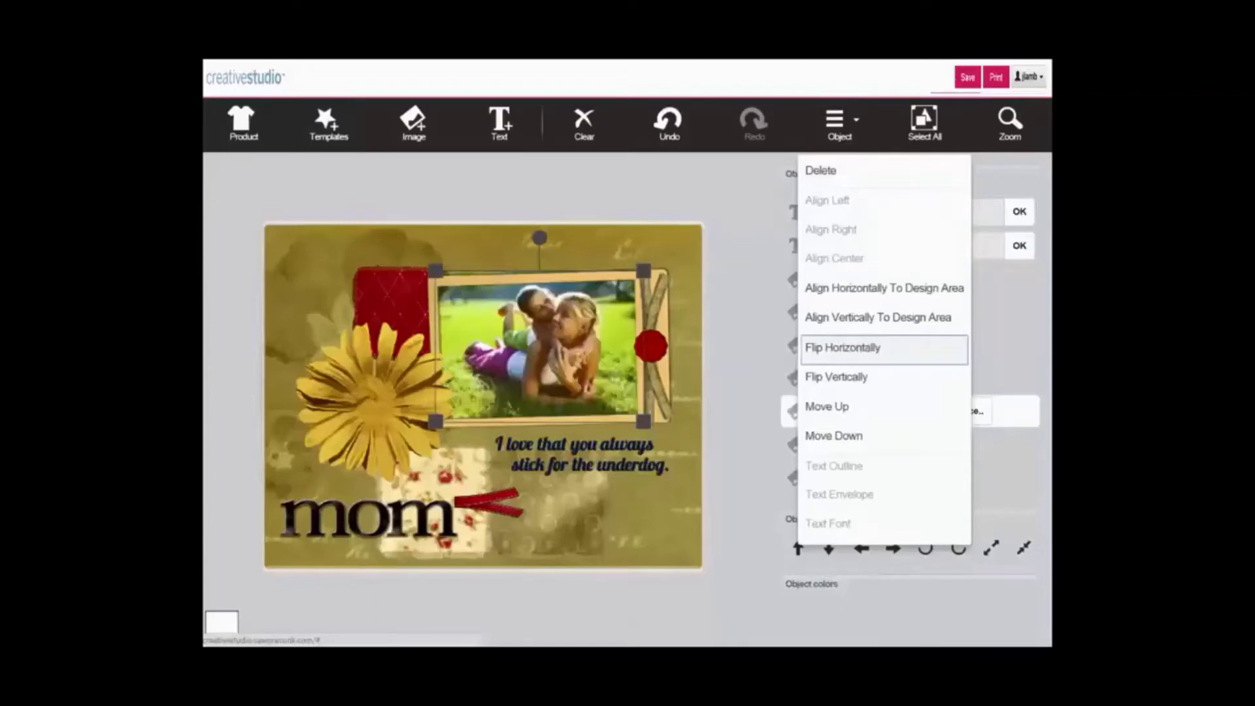
click(844, 377)
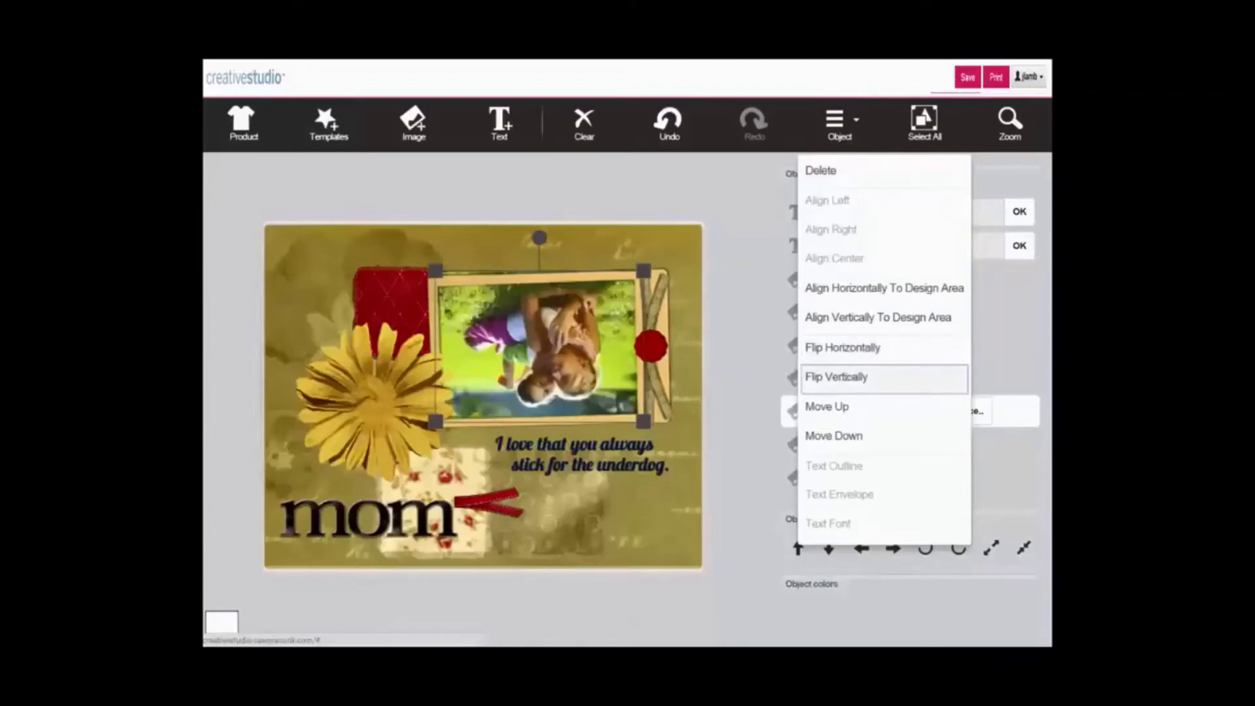
click(845, 376)
click(399, 353)
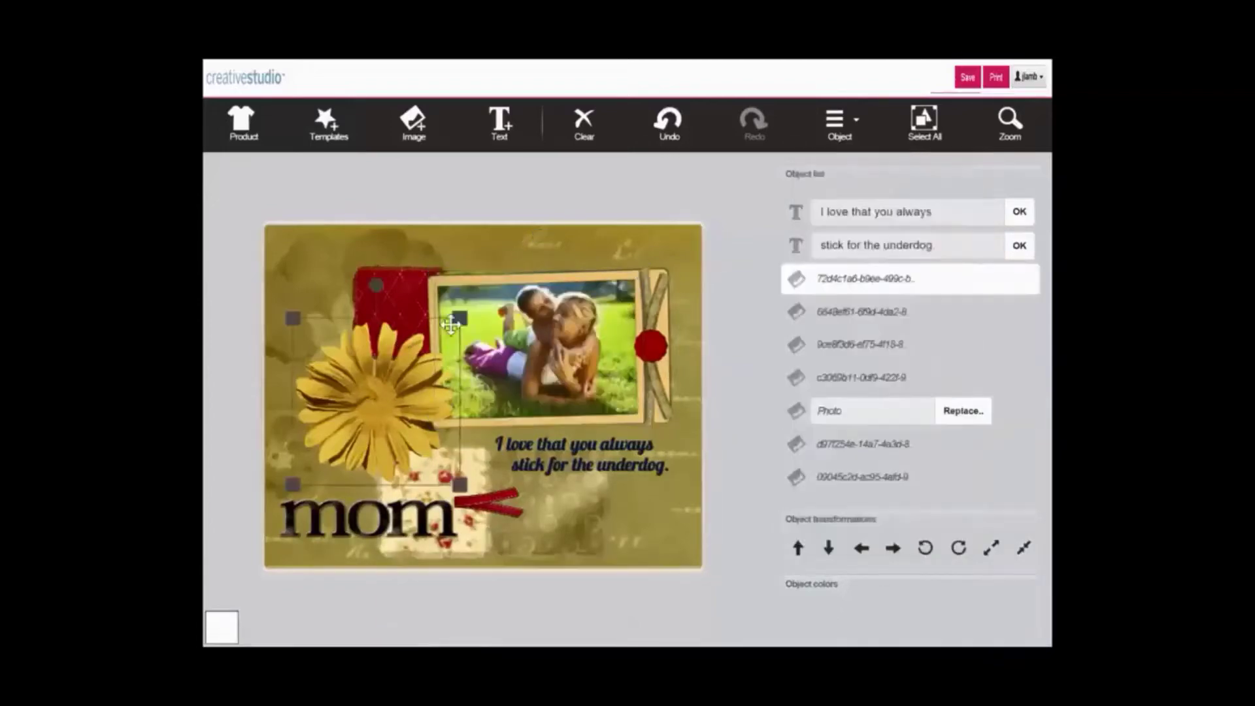
Step: Apply Object's Align Horizontally and Align Vertically To Design Area to the yellow flower
click(854, 121)
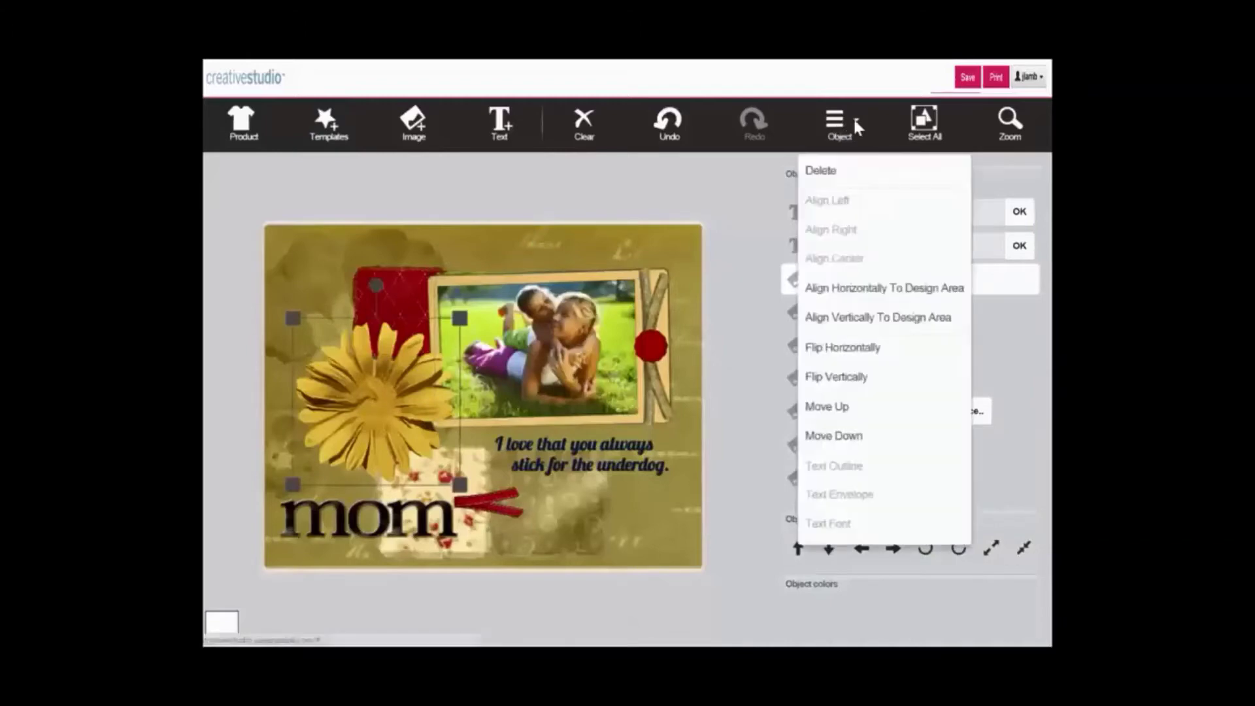
click(874, 293)
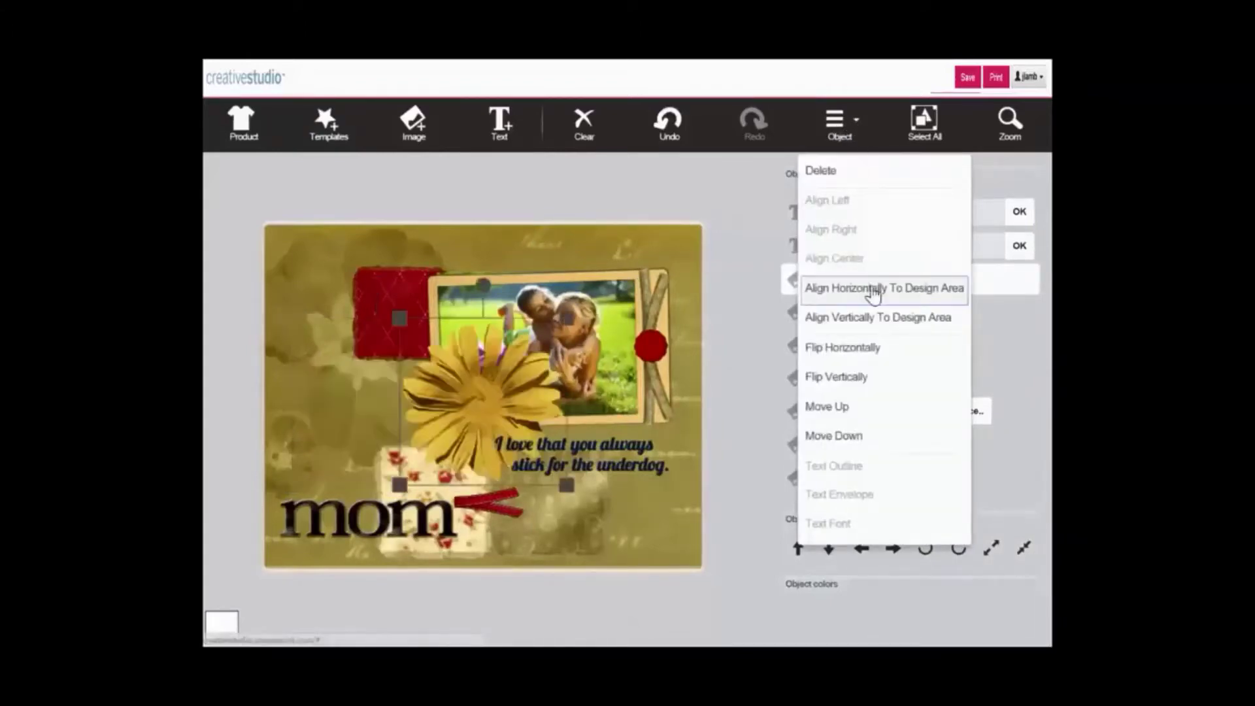
click(873, 317)
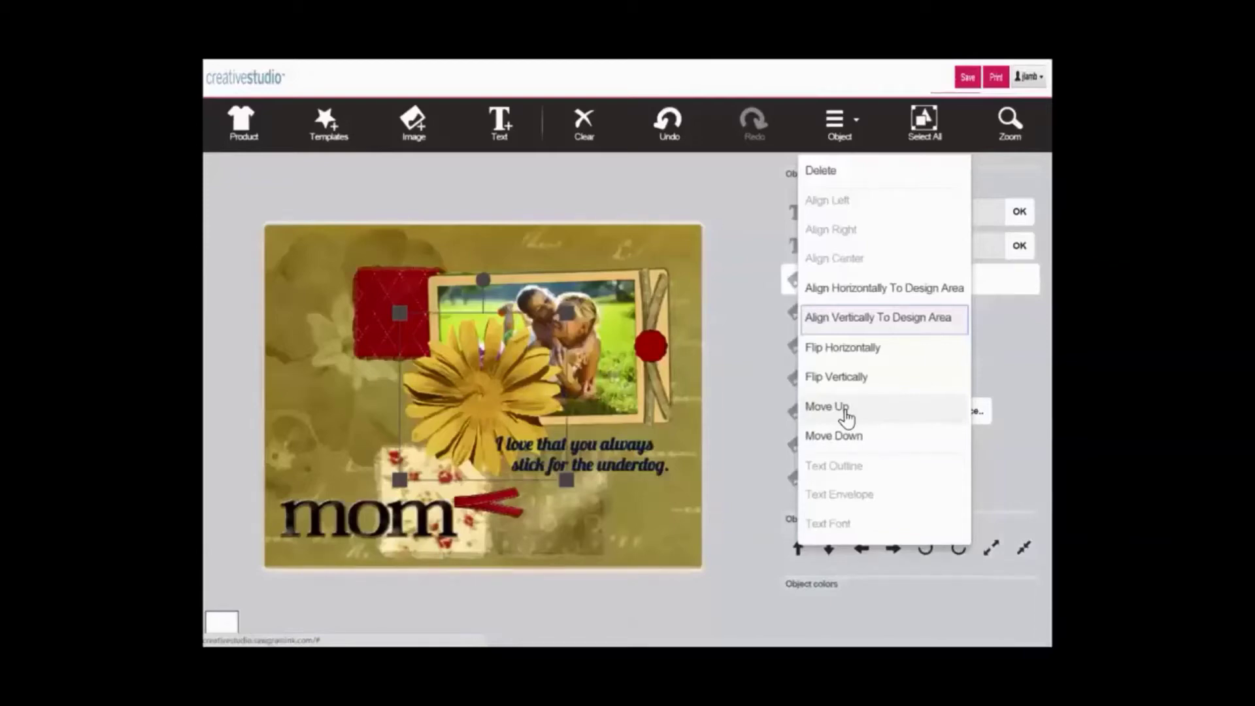
Step: Send the flower two layers back and two forward, then drag it to the card's left side
click(840, 436)
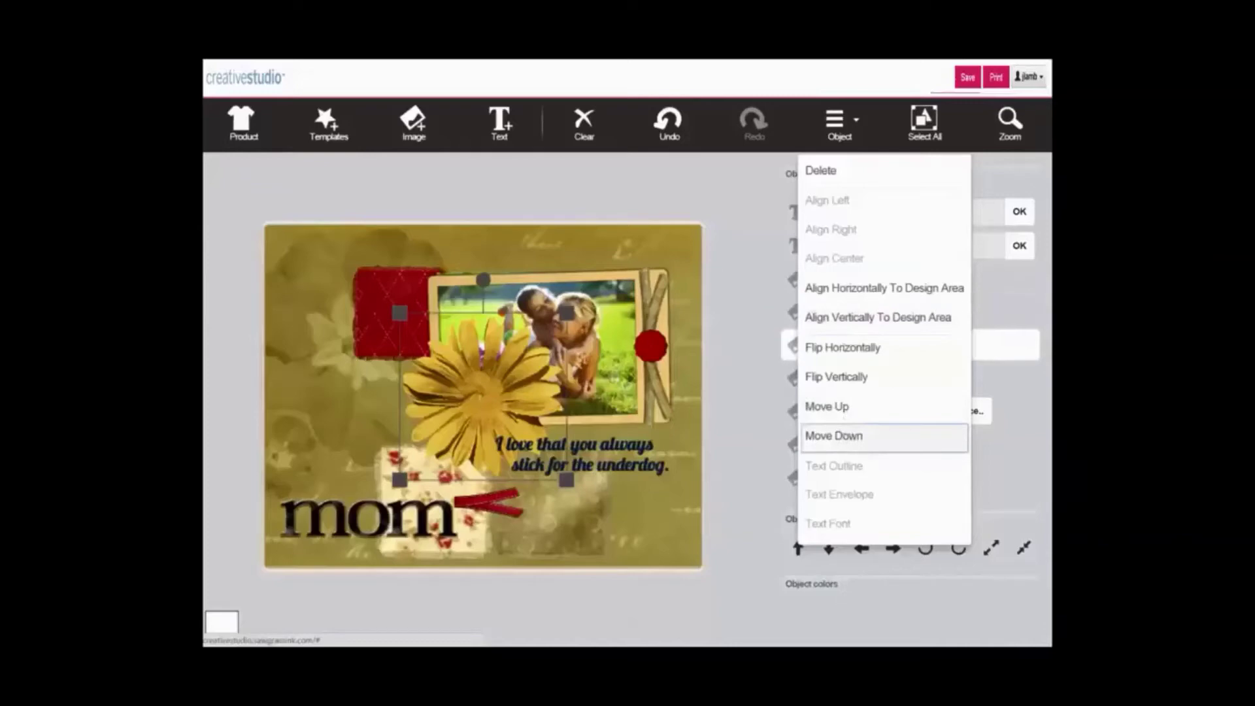
click(840, 437)
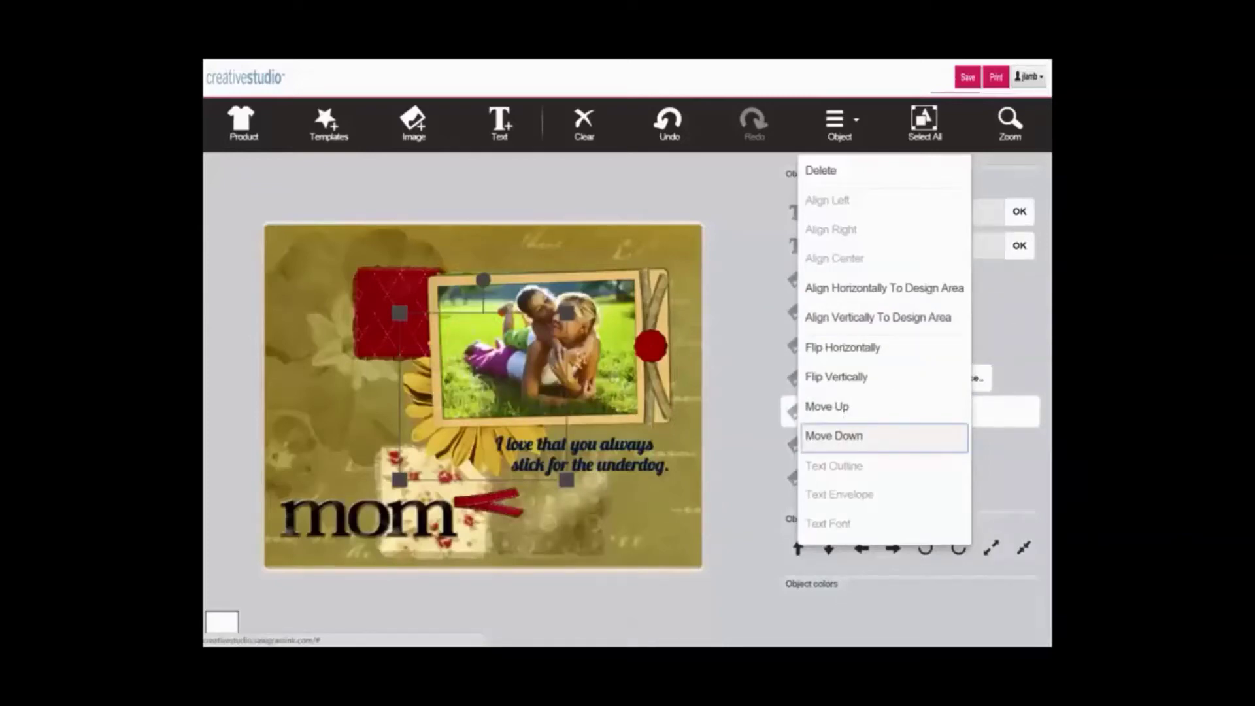
click(841, 408)
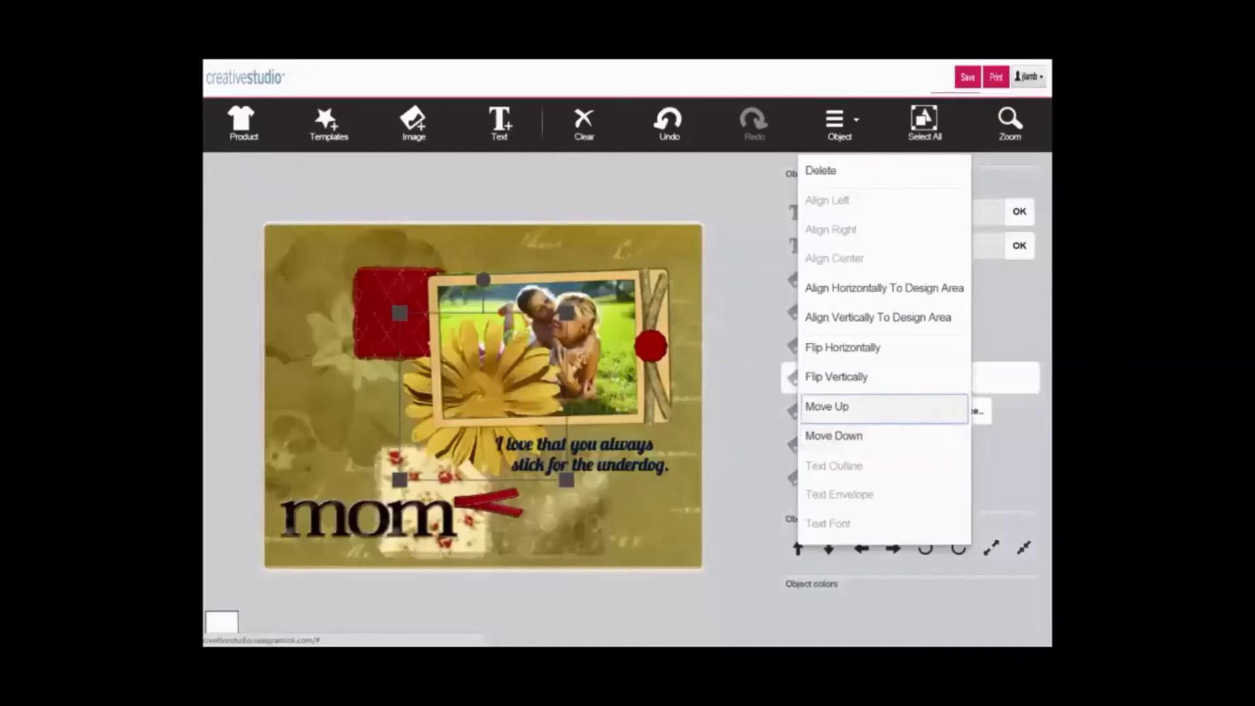
click(841, 408)
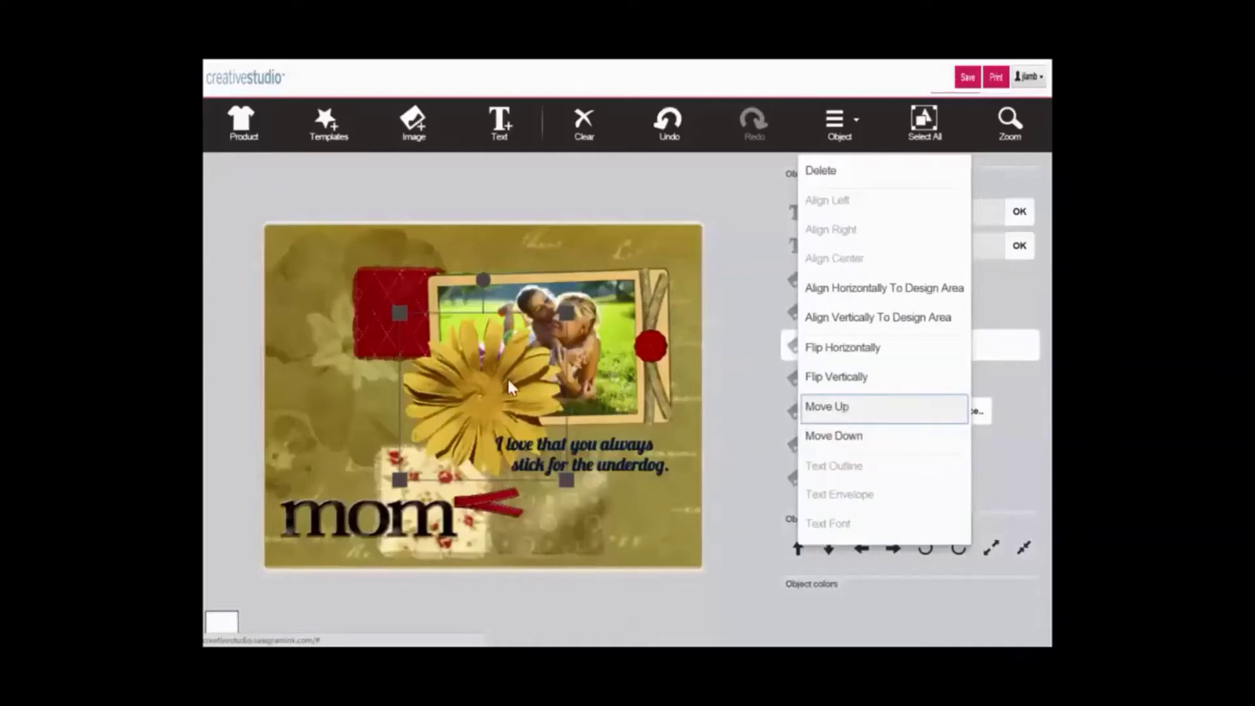
drag(508, 383, 386, 382)
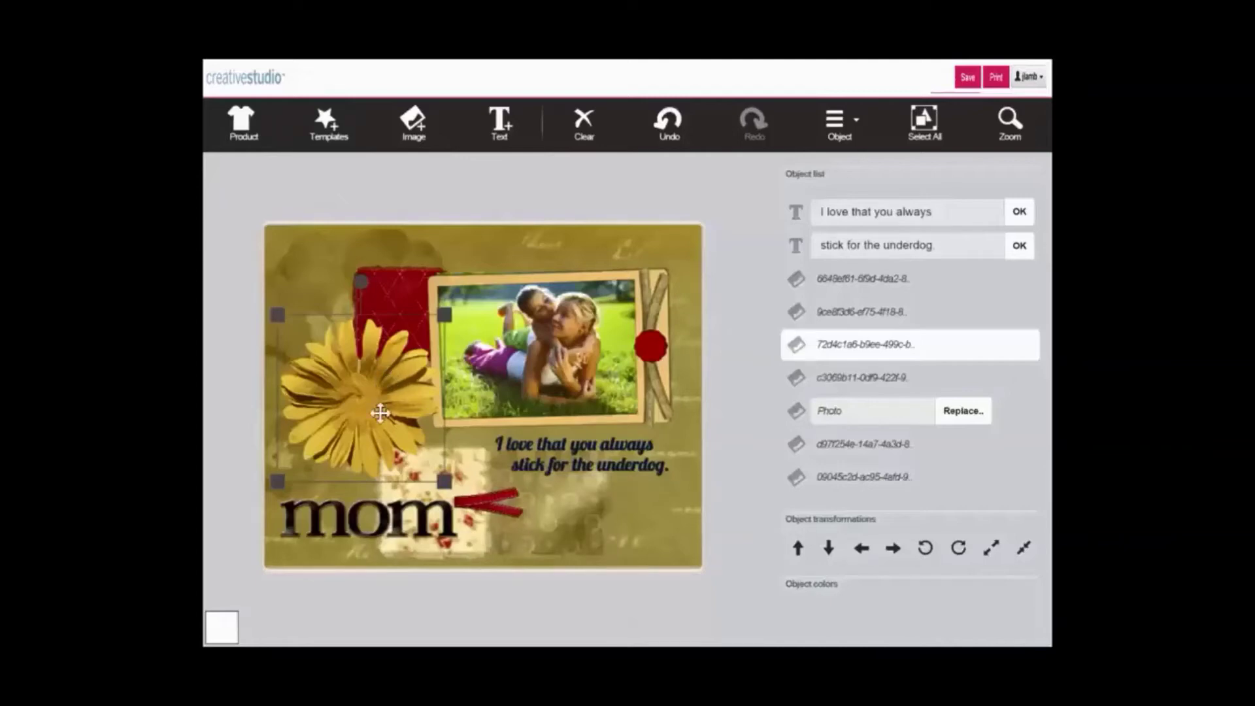
Step: Add the mom word art to the flower selection, test the nudge and rotate buttons, then shift the pair up-right
shift+click(381, 510)
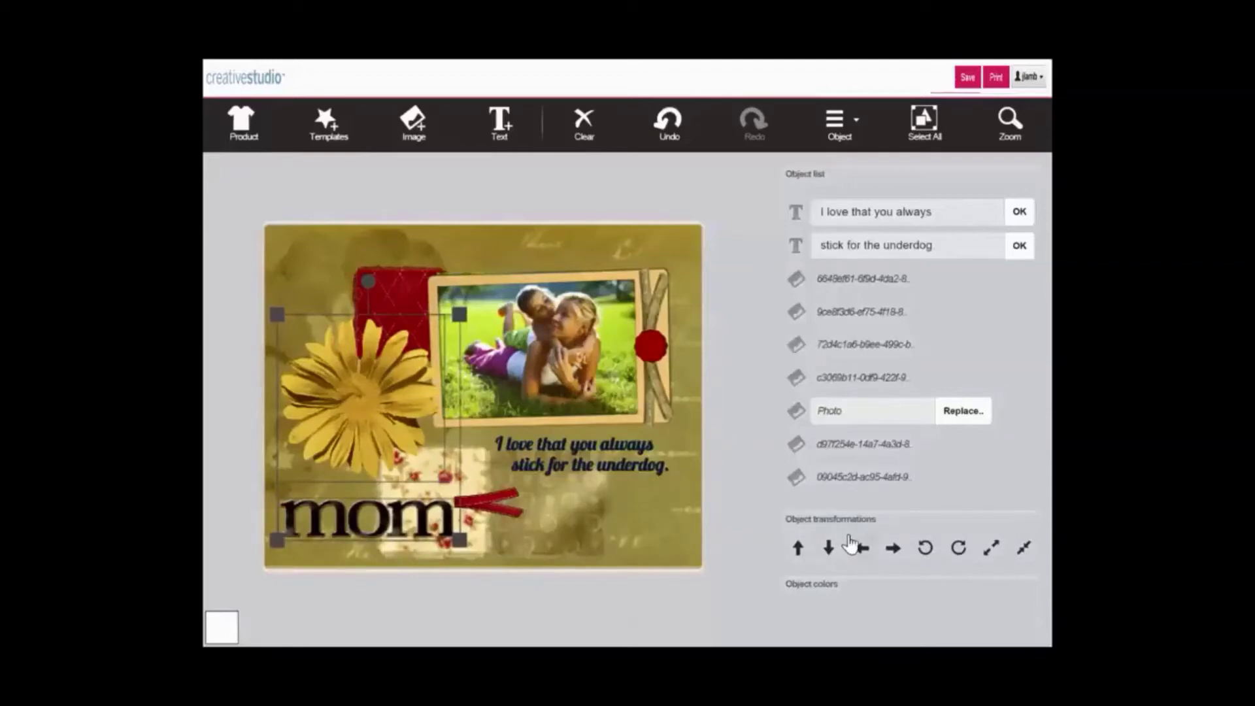
click(798, 548)
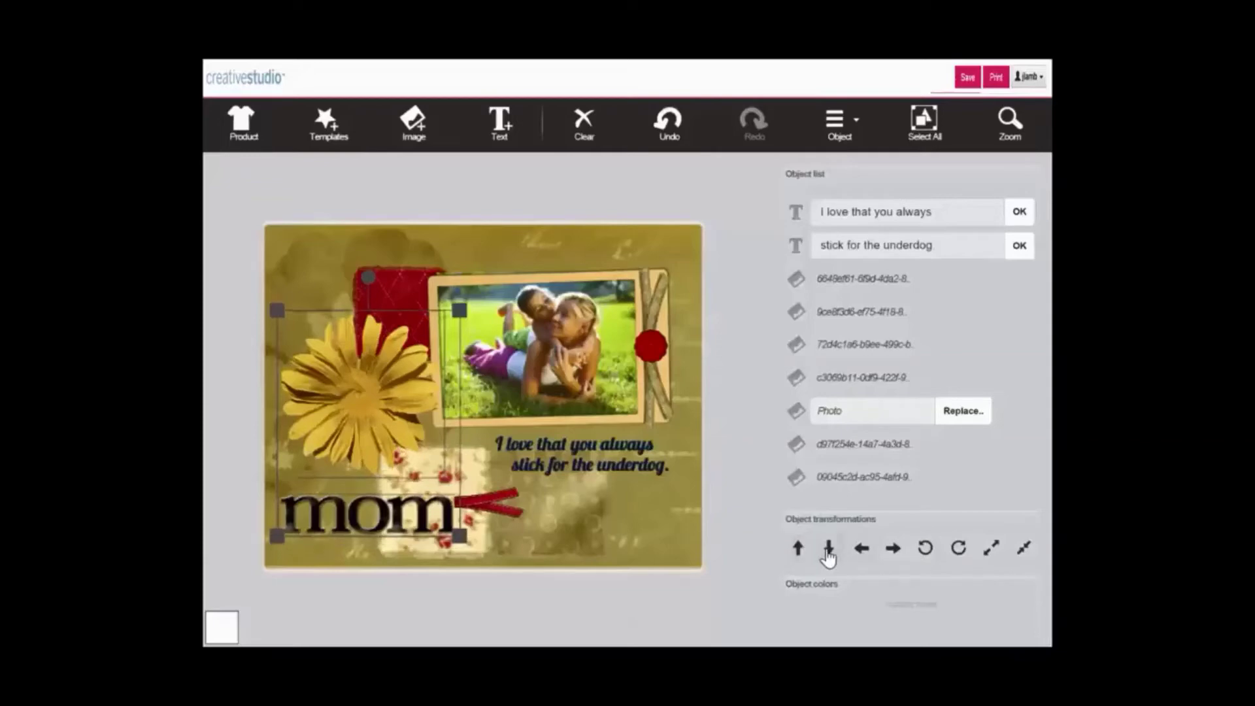
click(828, 550)
click(893, 550)
click(925, 549)
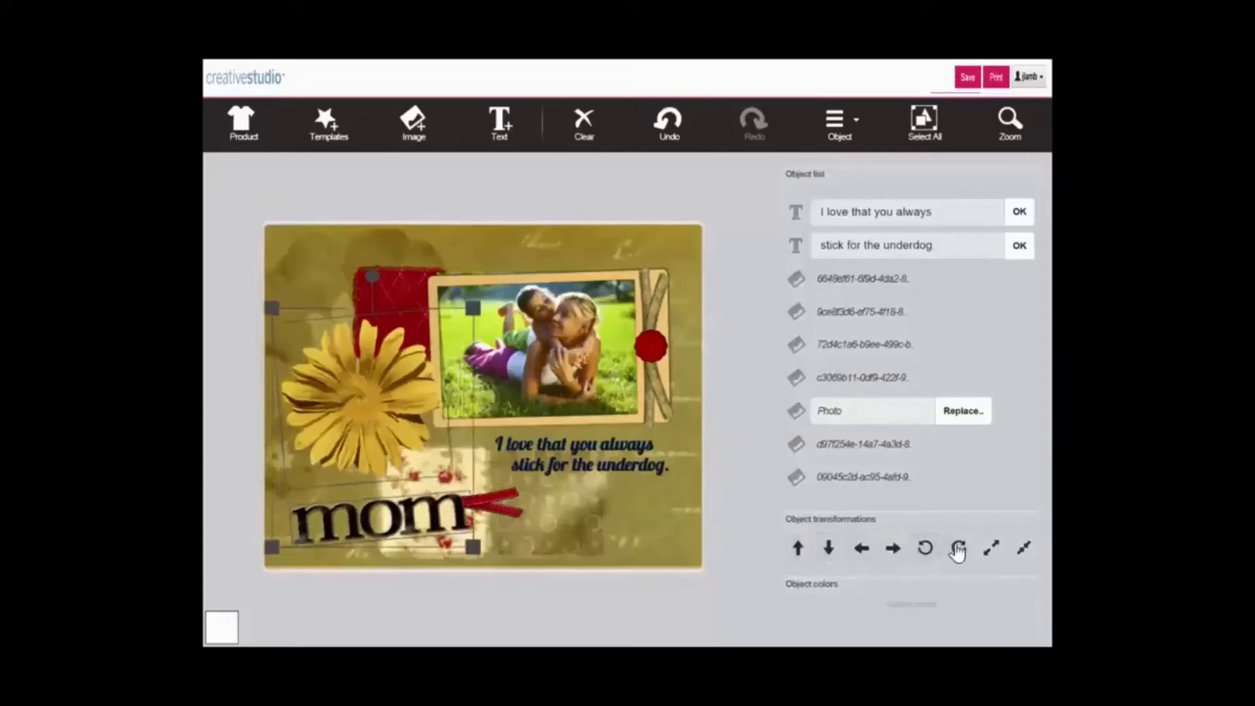
click(958, 549)
mouse_move(425, 345)
mouse_down()
mouse_move(460, 324)
mouse_move(435, 280)
mouse_move(426, 337)
mouse_up()
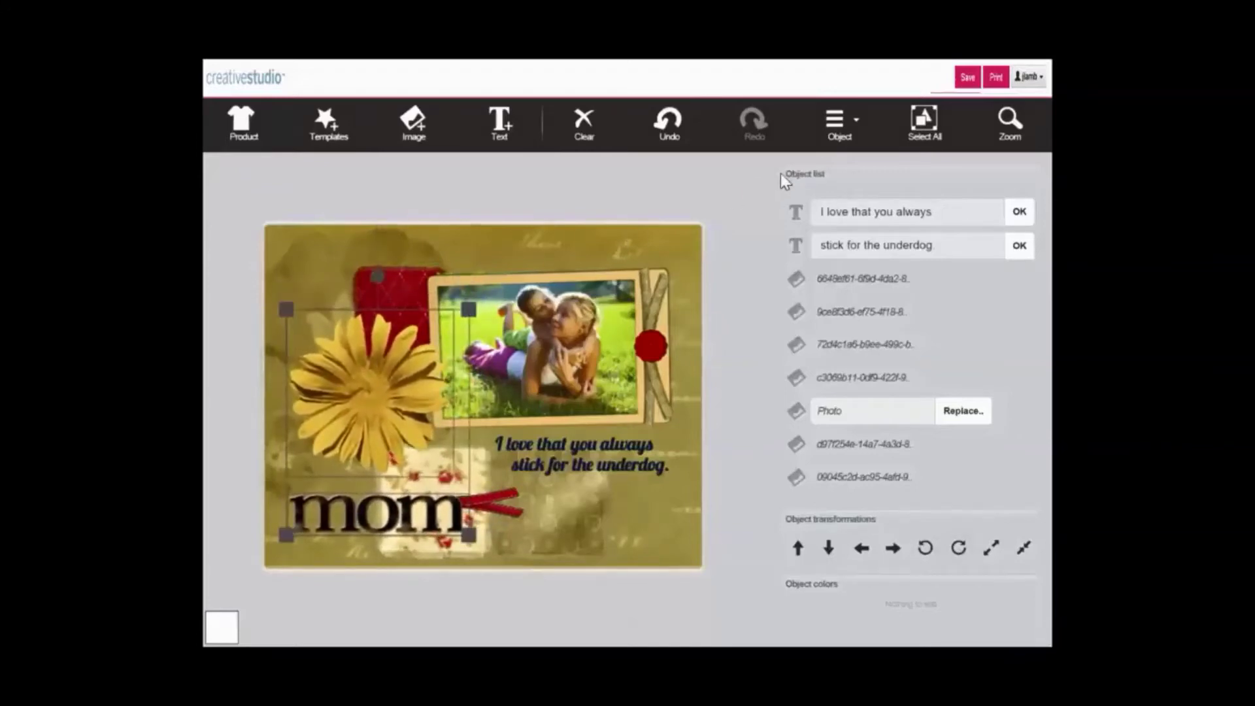
Step: Apply Align Left, Align Right and Align Center to the flower and mom group
click(837, 139)
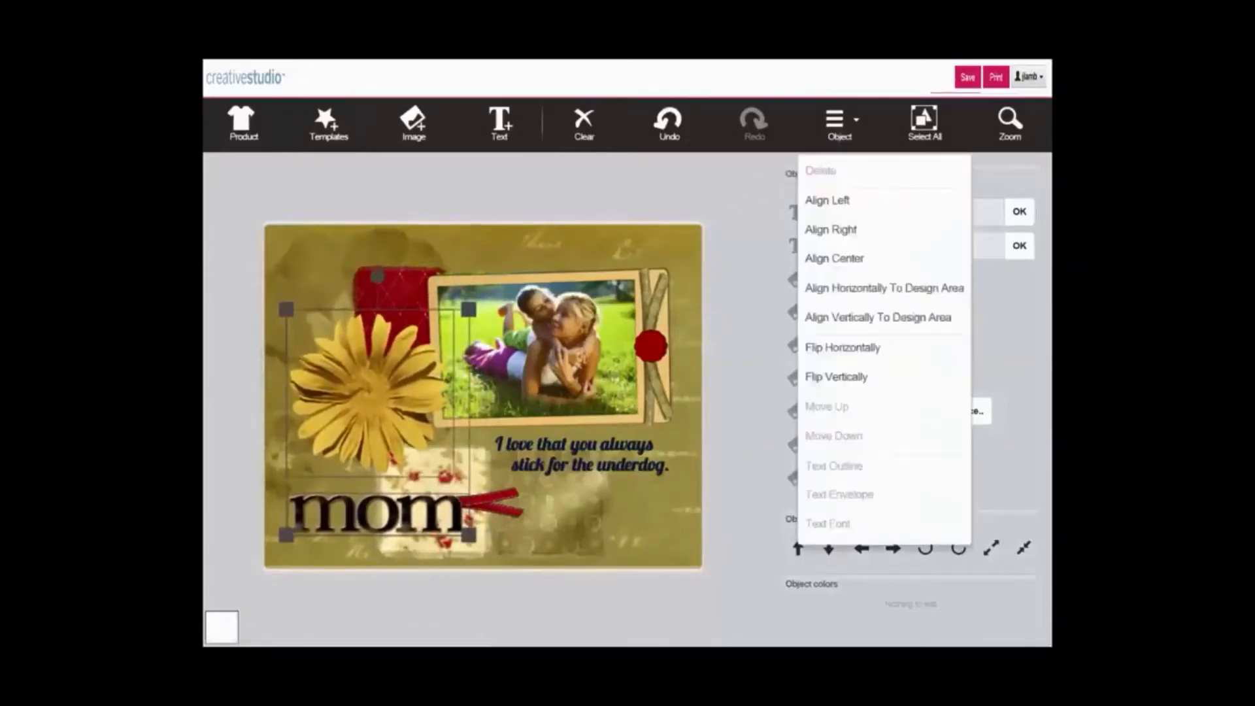
click(845, 201)
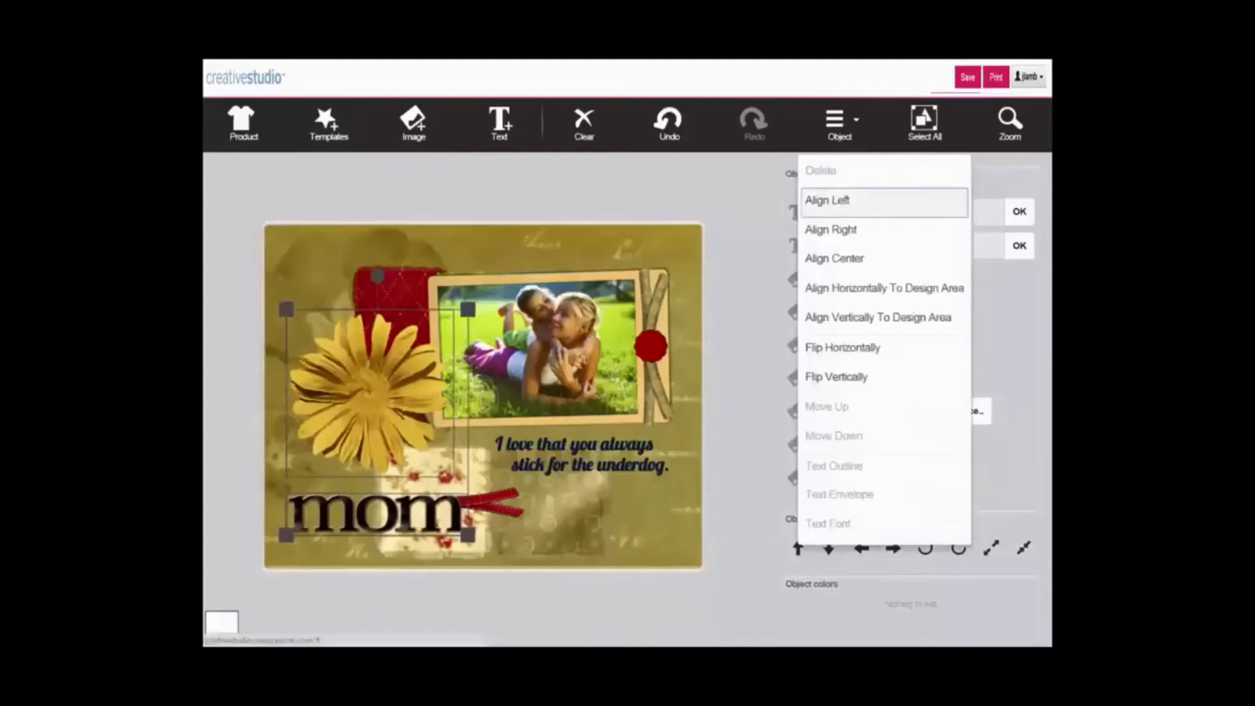
click(845, 229)
click(845, 259)
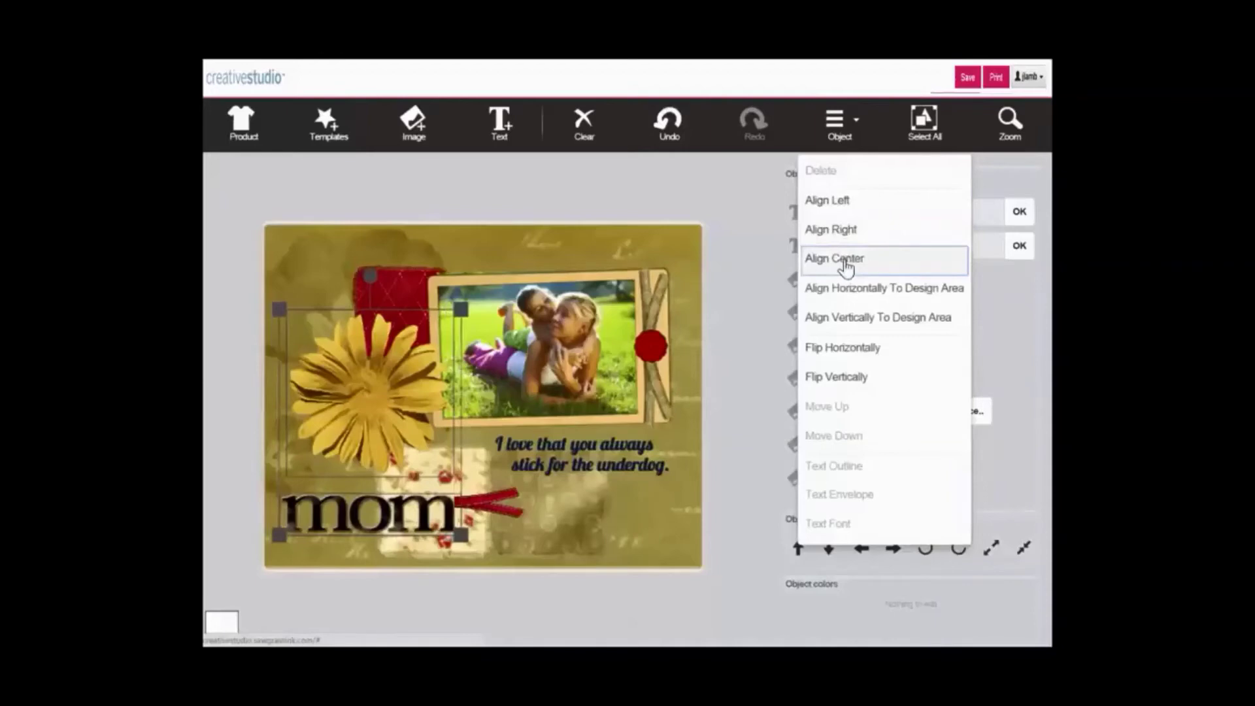
Step: Flip the group horizontally and vertically, then flip it back to its original orientation
click(854, 352)
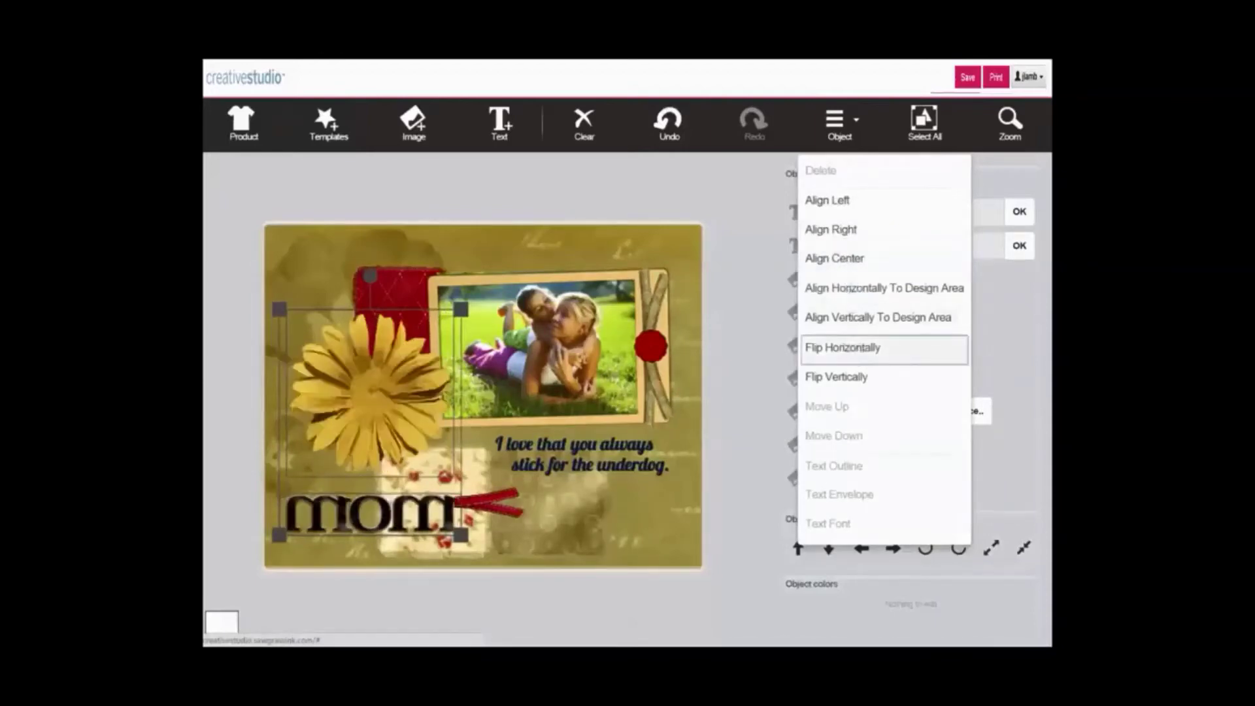
click(853, 377)
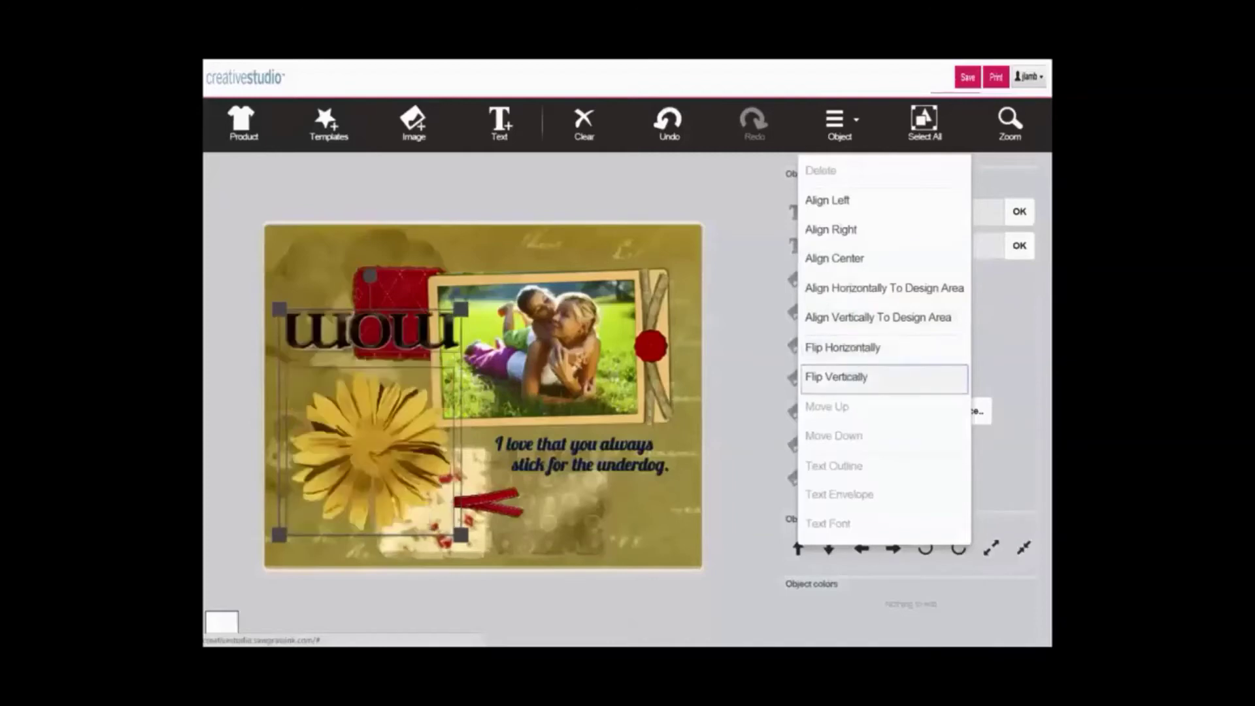
click(853, 377)
click(854, 347)
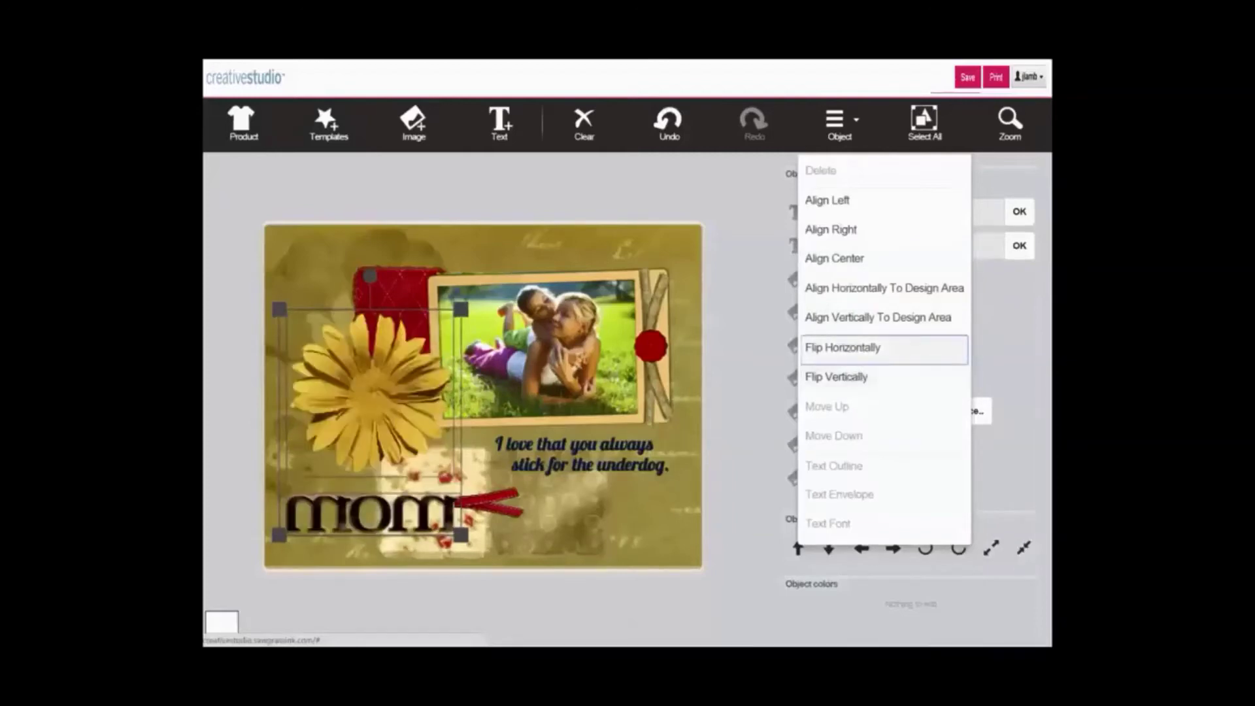
Step: Center the group horizontally and vertically on the card, then deselect it
click(860, 291)
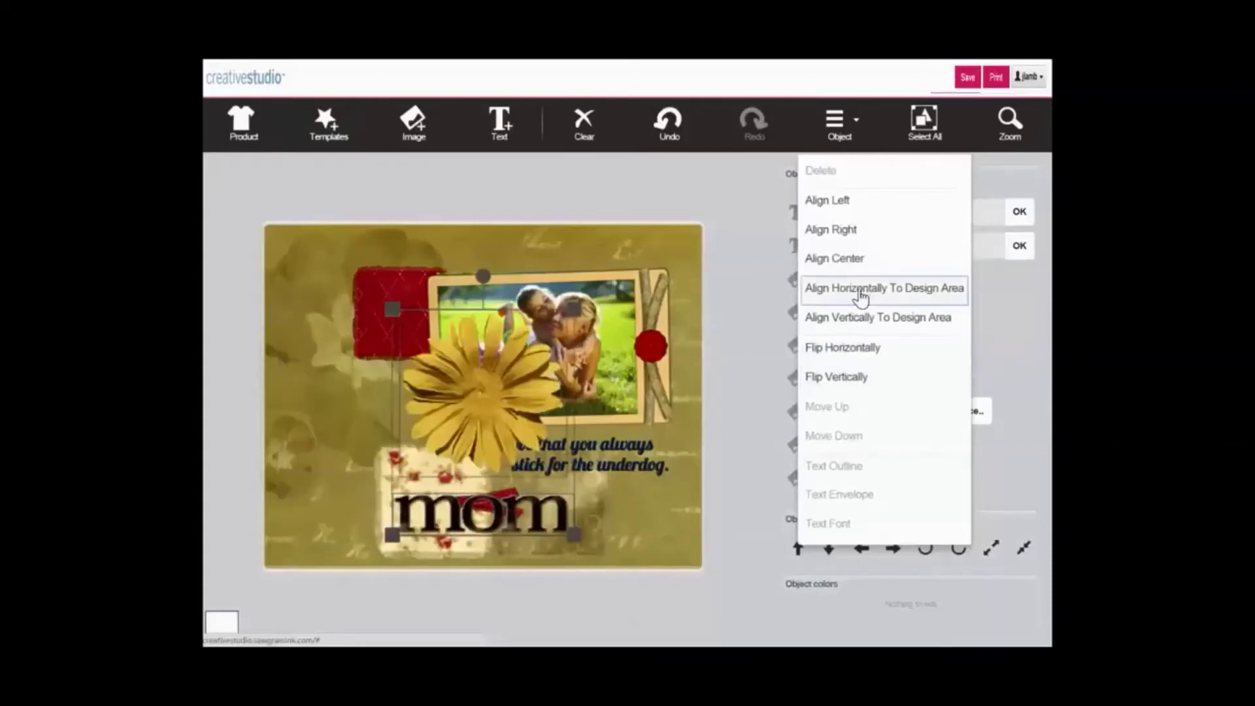
click(860, 318)
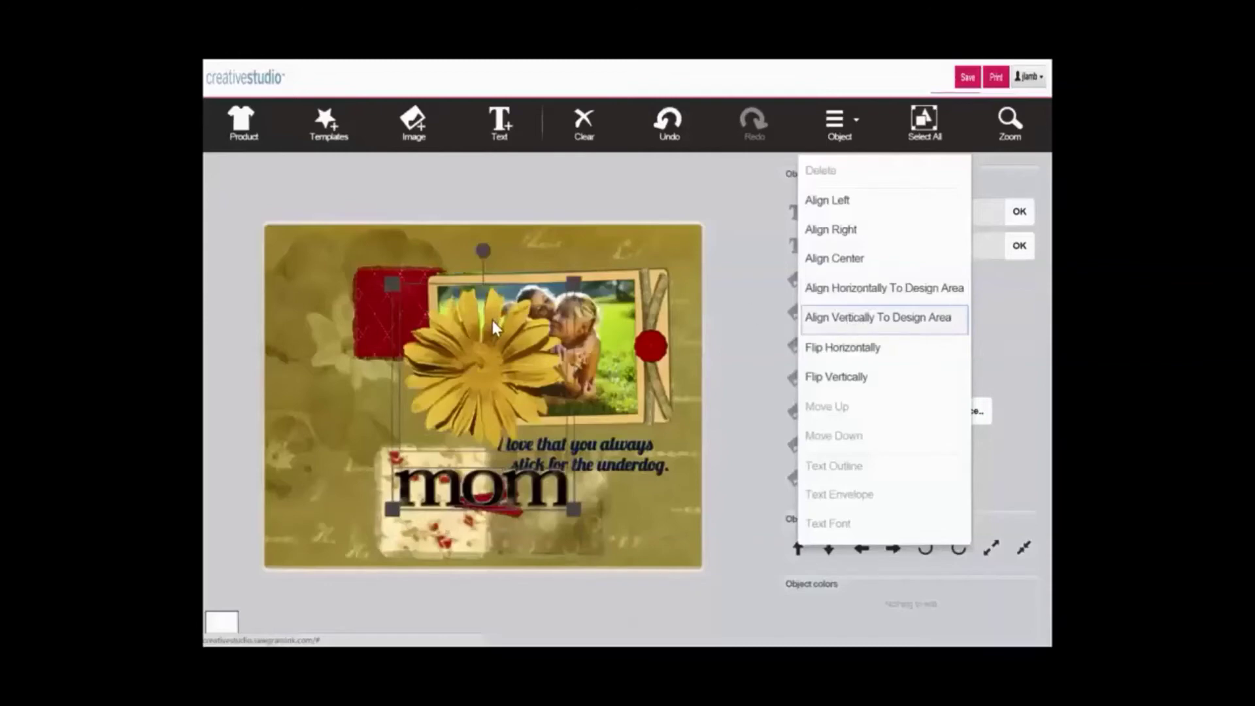
click(602, 510)
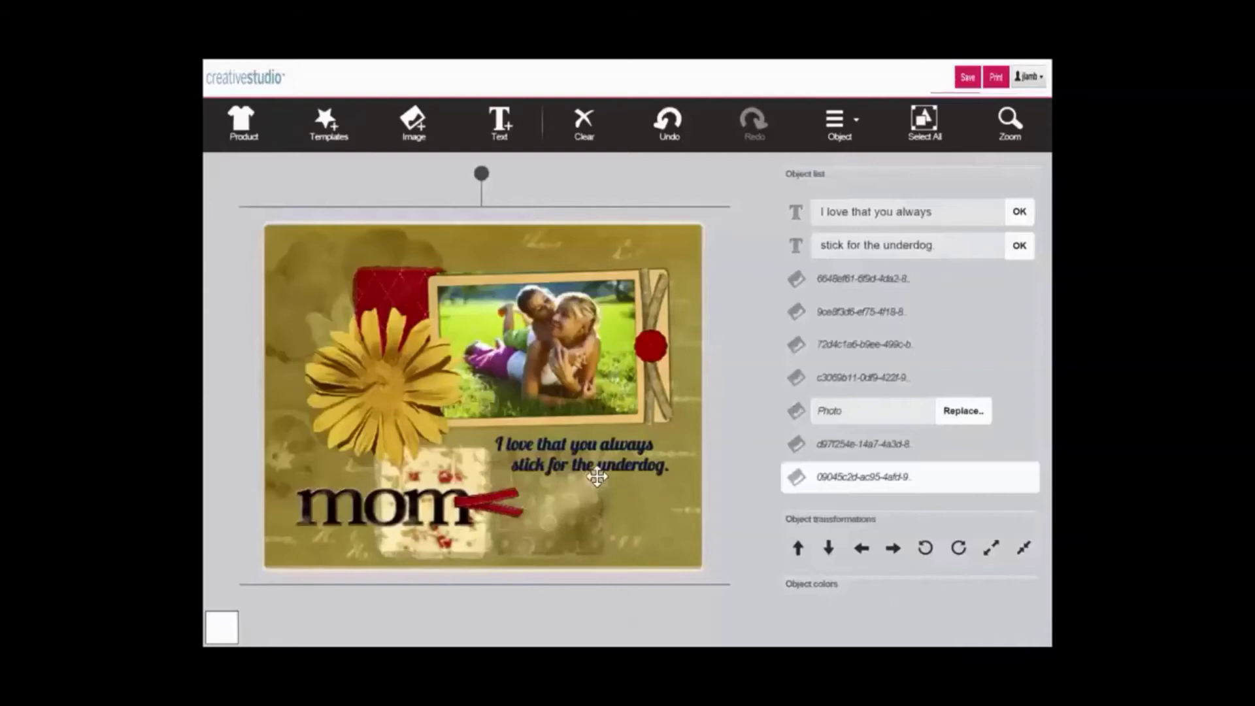
Step: Color the 'I love that you always' caption red
click(603, 447)
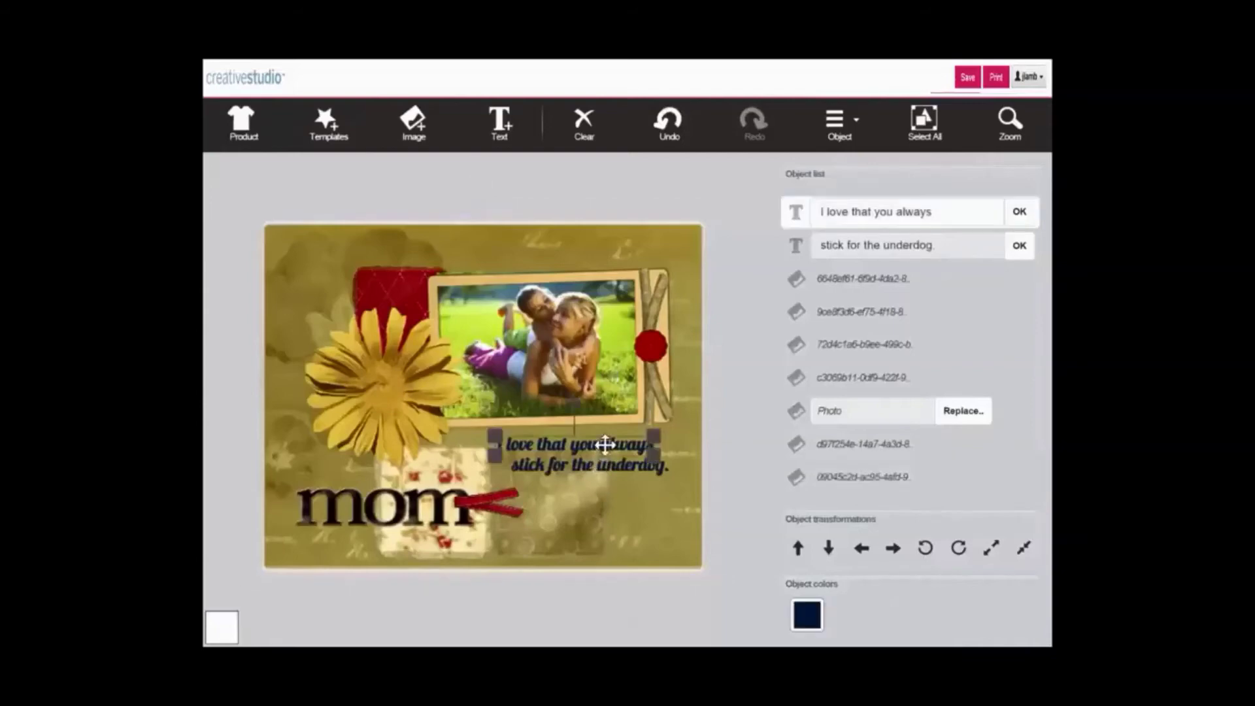
click(808, 621)
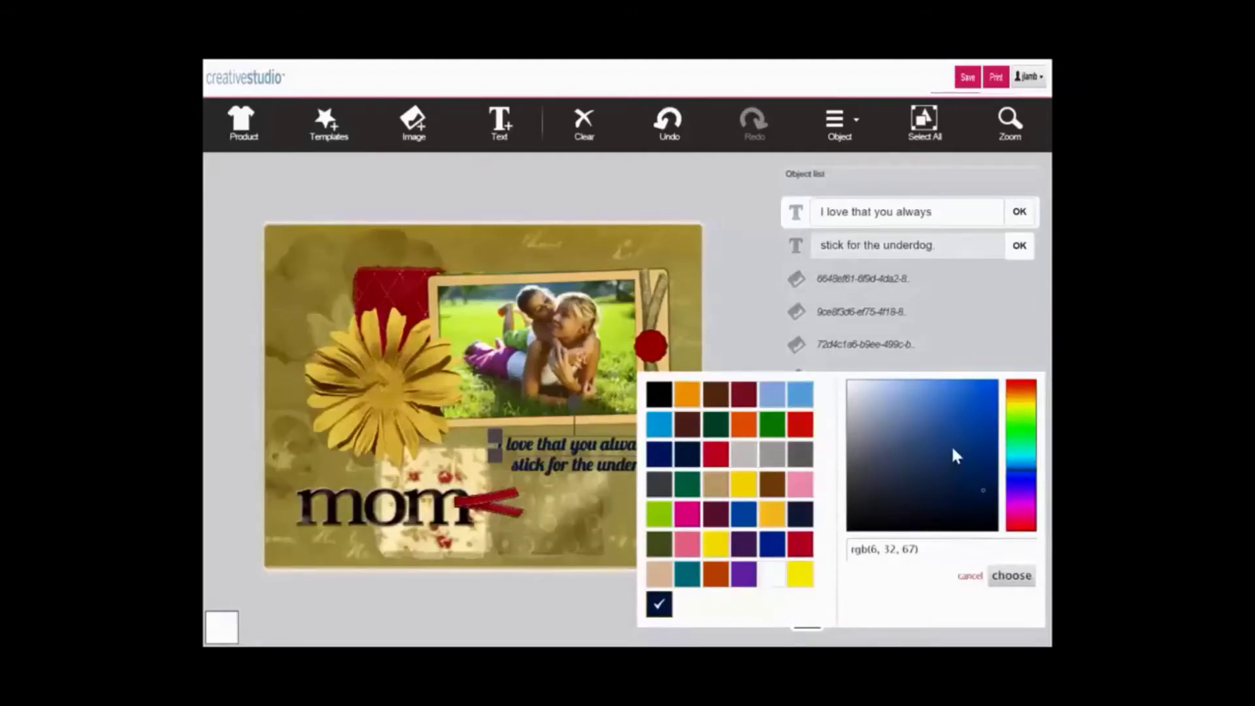
mouse_move(956, 445)
mouse_down()
mouse_move(919, 443)
mouse_move(947, 463)
mouse_move(942, 481)
mouse_move(944, 470)
mouse_up()
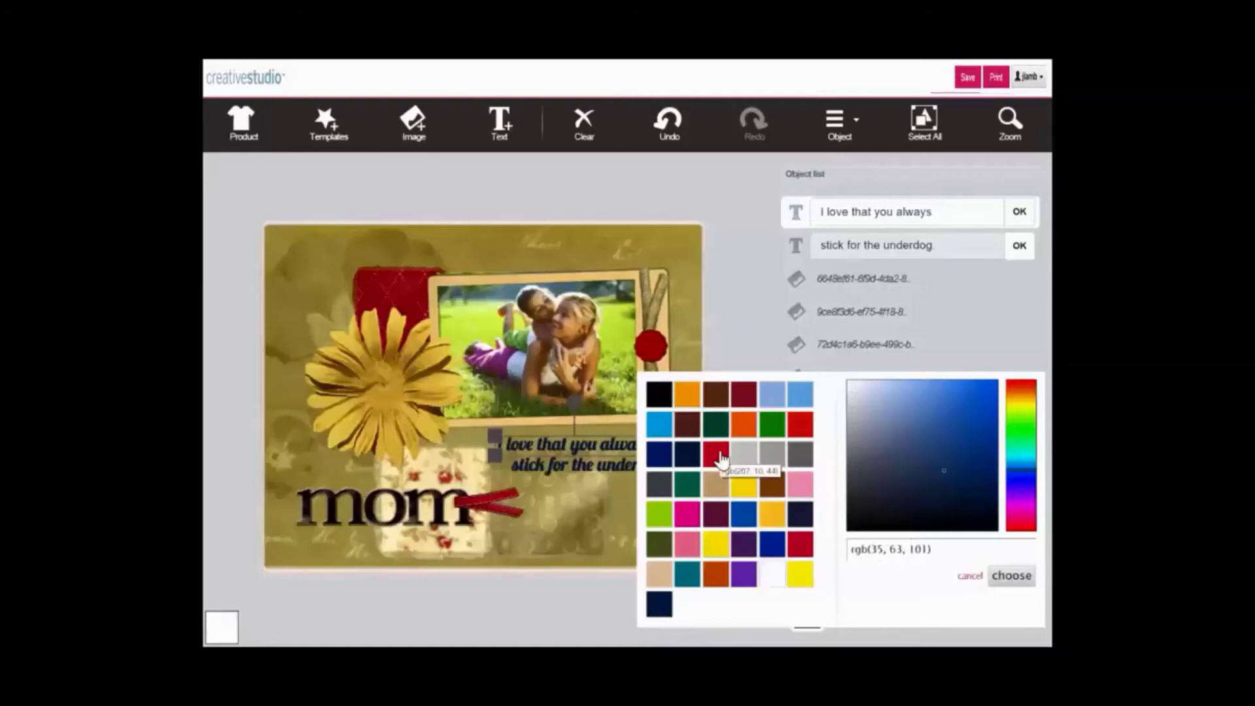
click(721, 460)
Step: Color the 'stick for the underdog' caption red as well
click(646, 468)
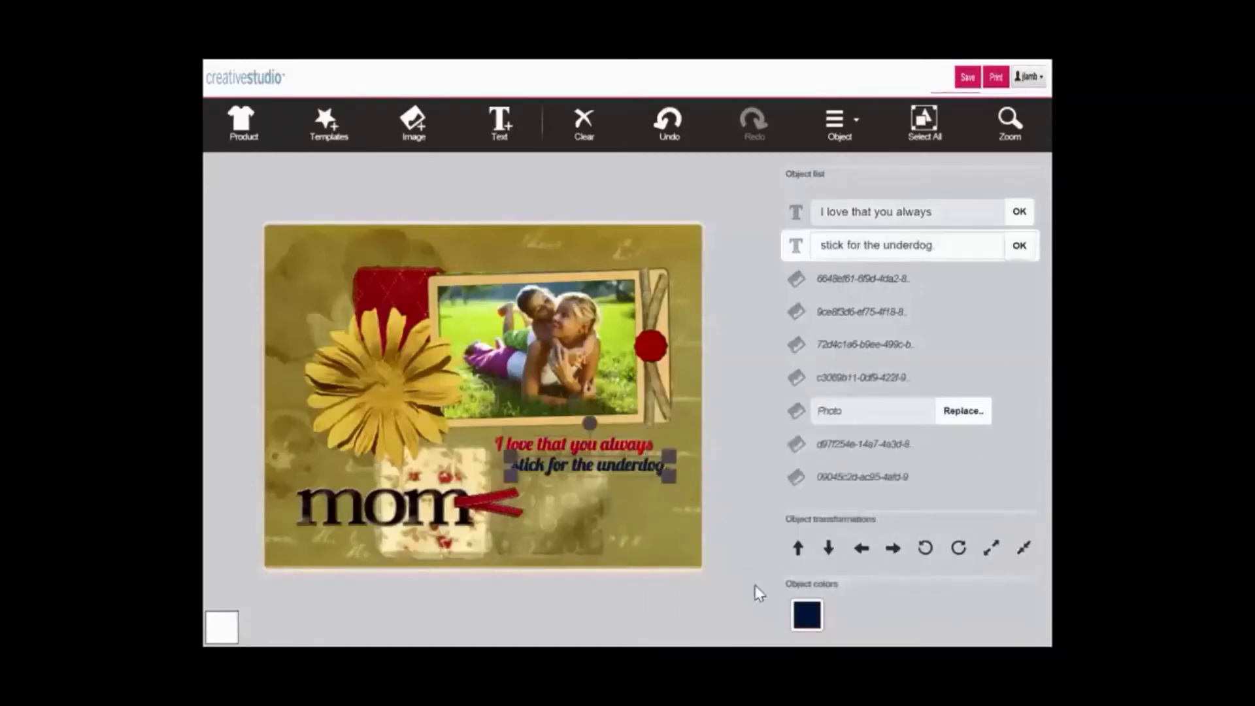
click(806, 614)
click(722, 457)
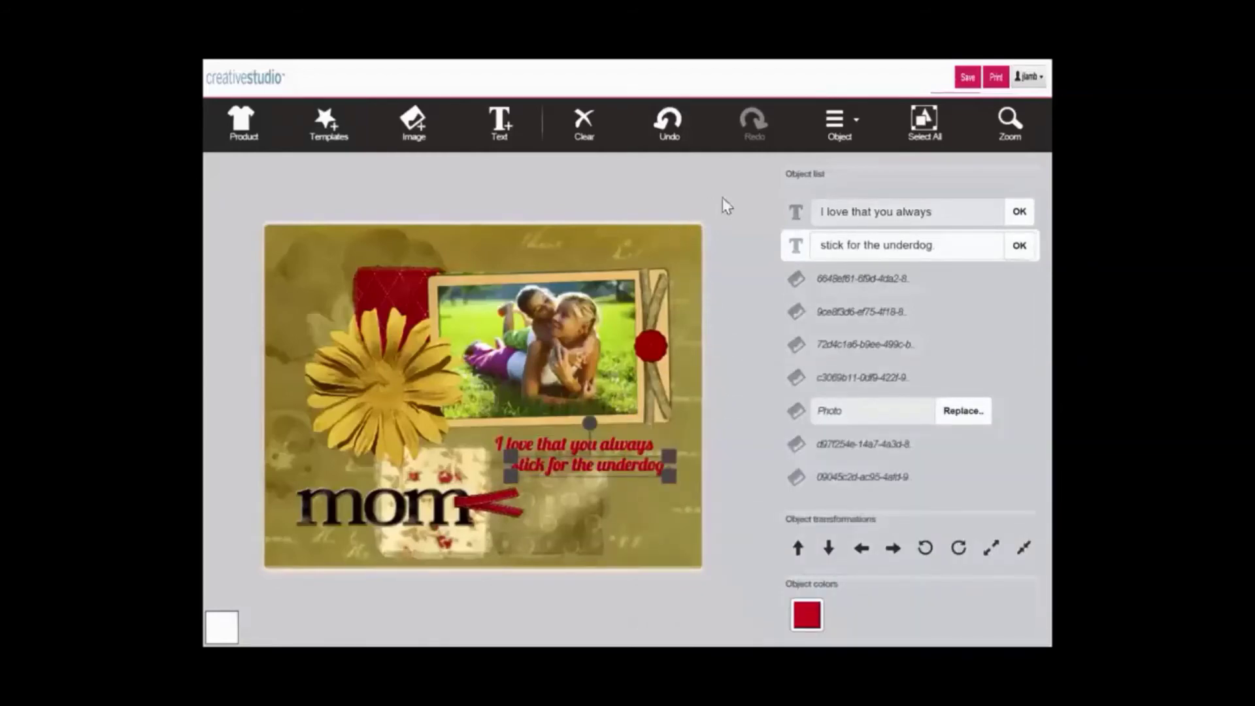
Step: Delete the 'stick for the underdog' line via Object, then clear all designs and confirm
click(839, 121)
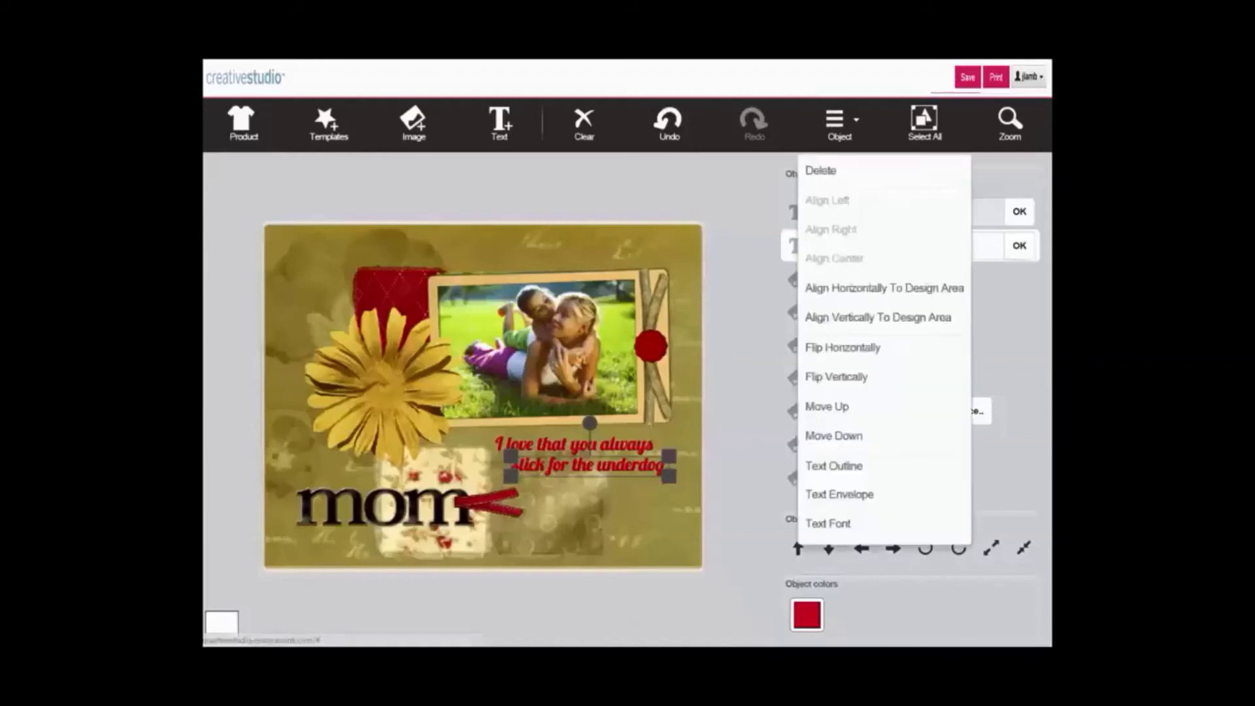
click(822, 171)
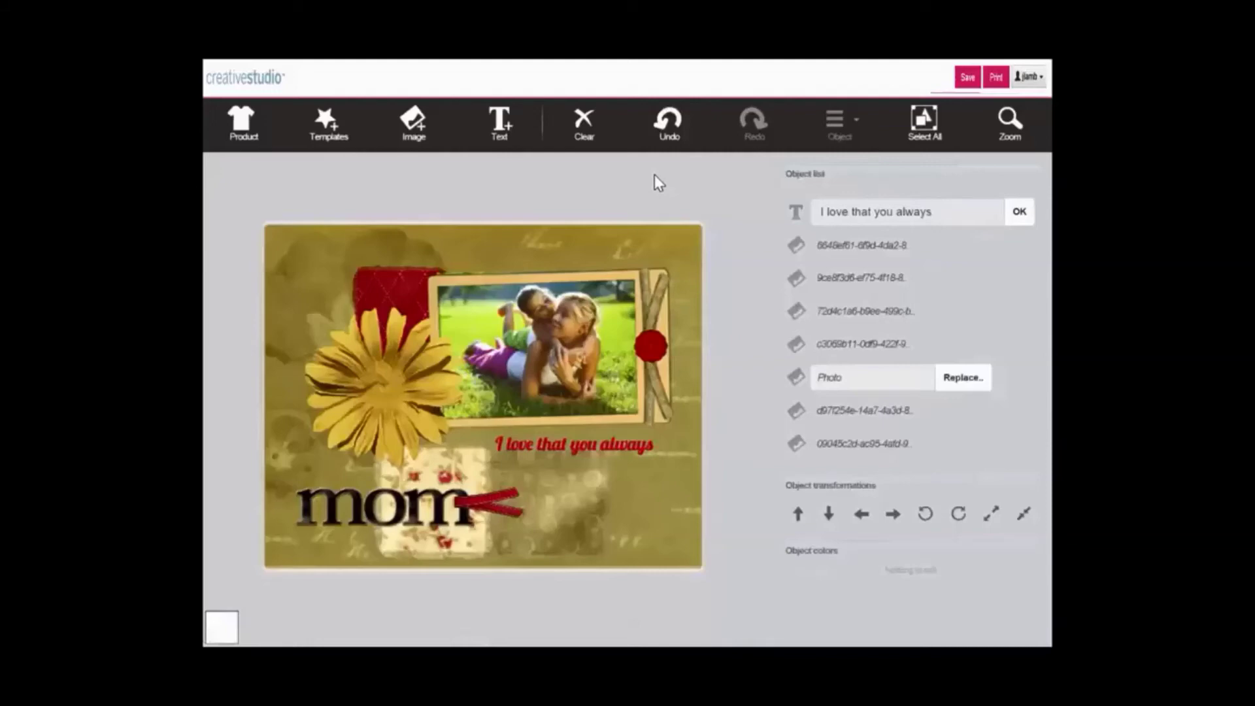
click(583, 123)
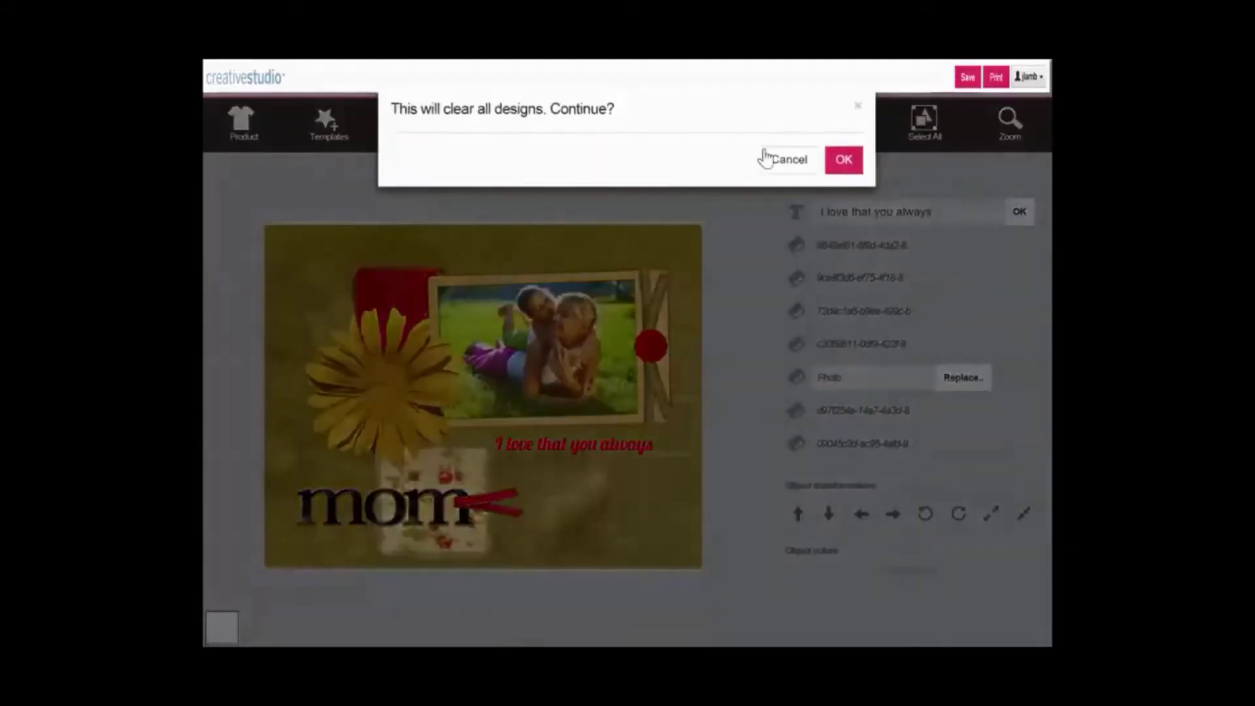
click(842, 161)
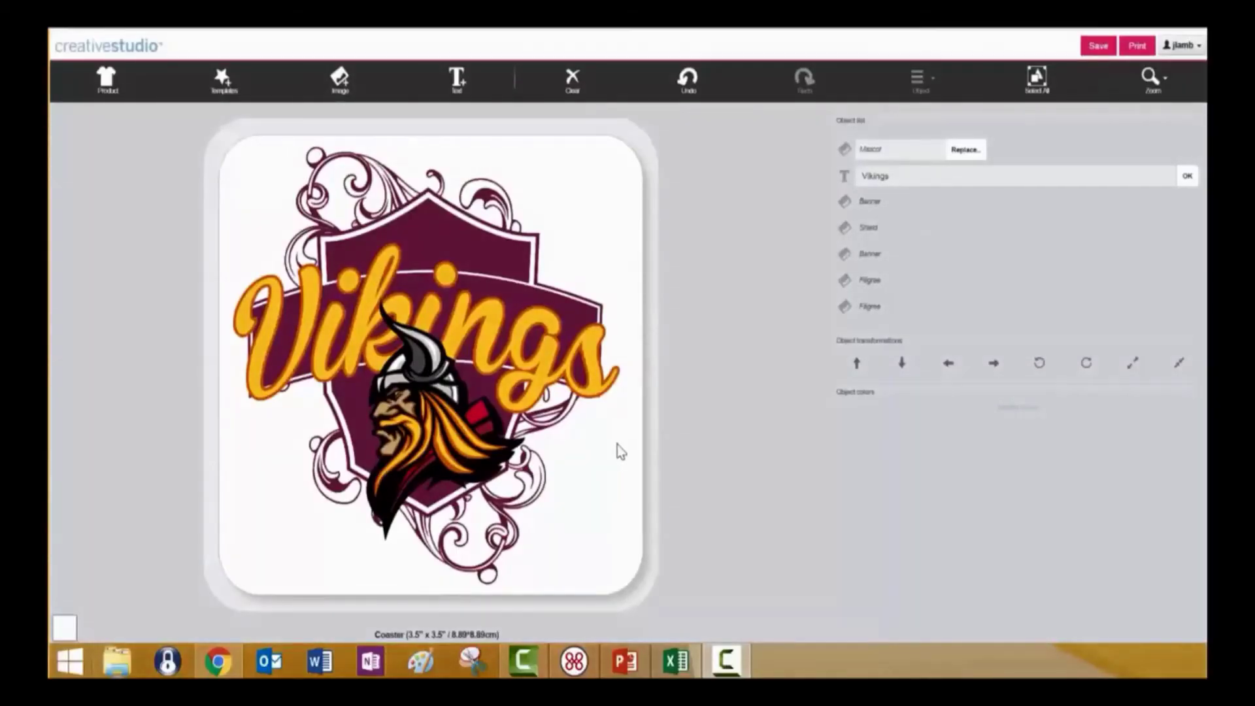
Step: Select the Vikings lettering, then the shield, then all objects in the coaster design
click(514, 252)
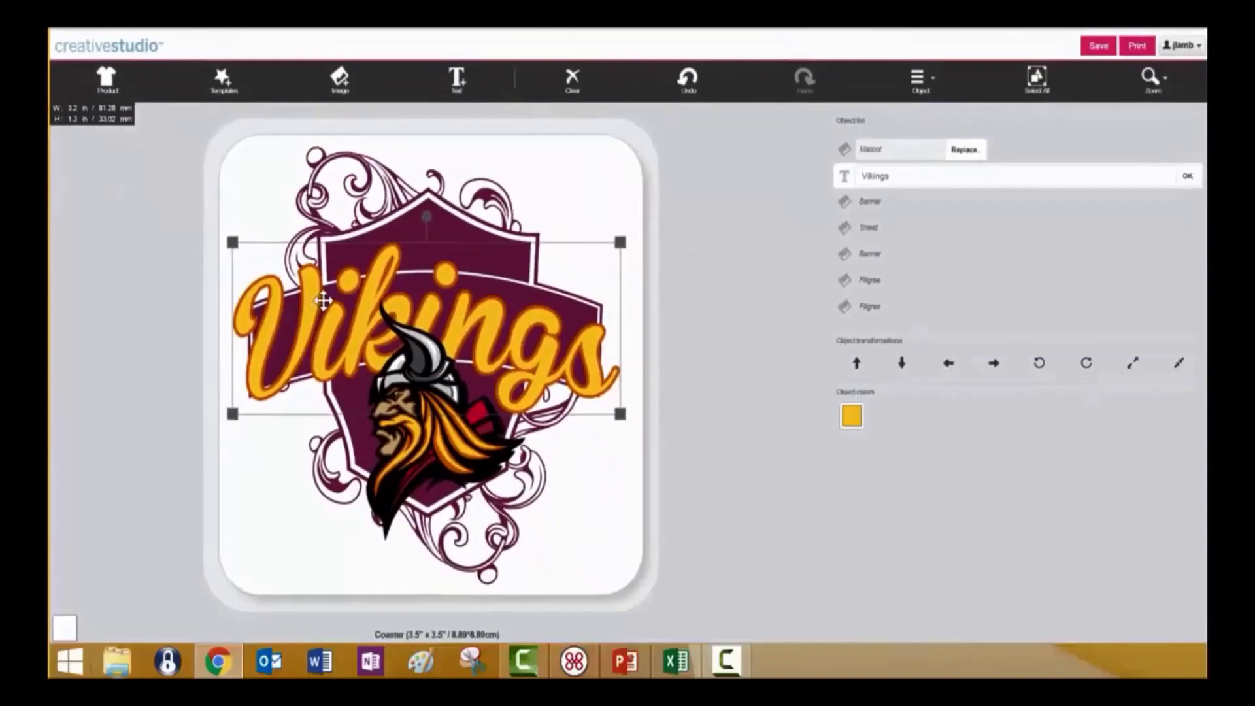
click(366, 214)
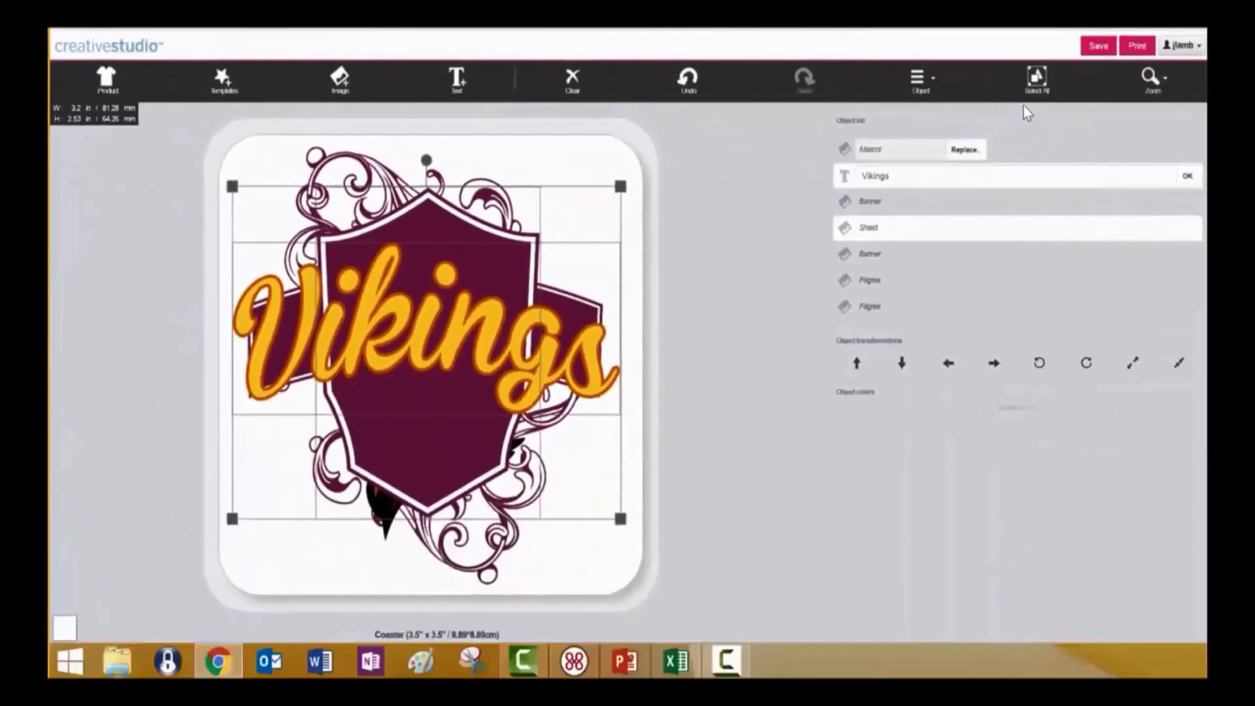
click(1038, 79)
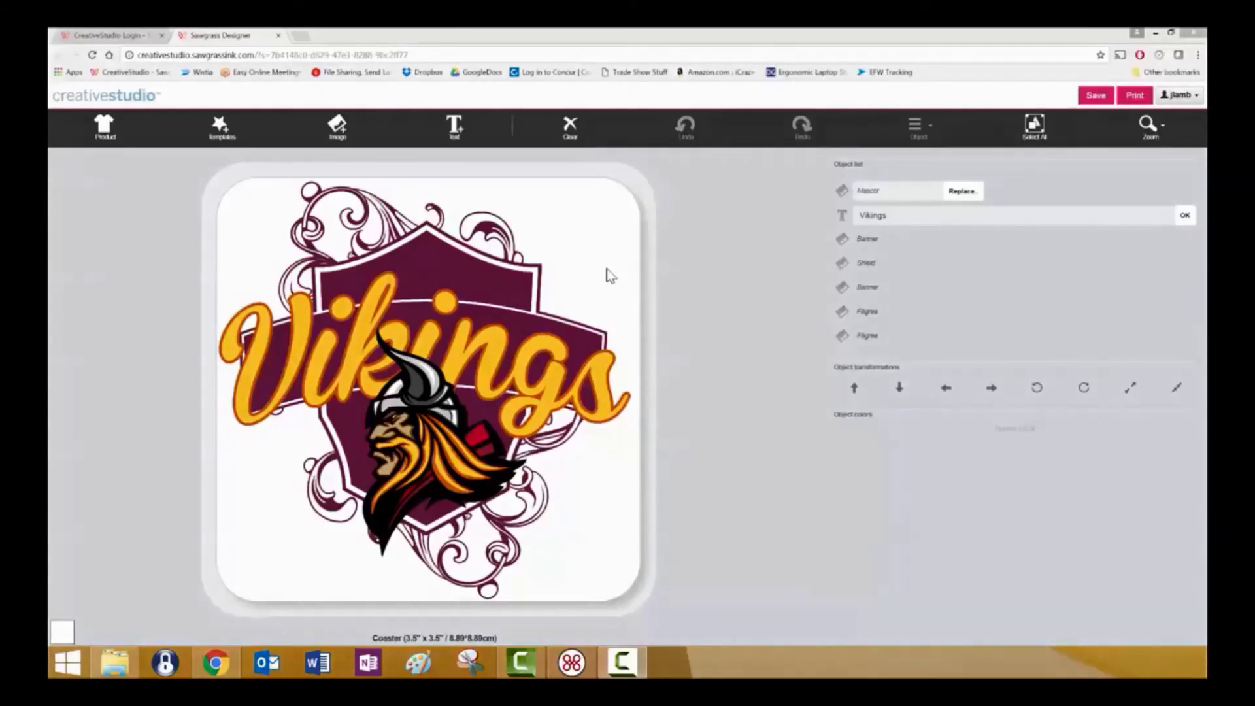
Step: Duplicate the Viking mascot via Object and drag the copy toward the coaster's upper right
click(434, 416)
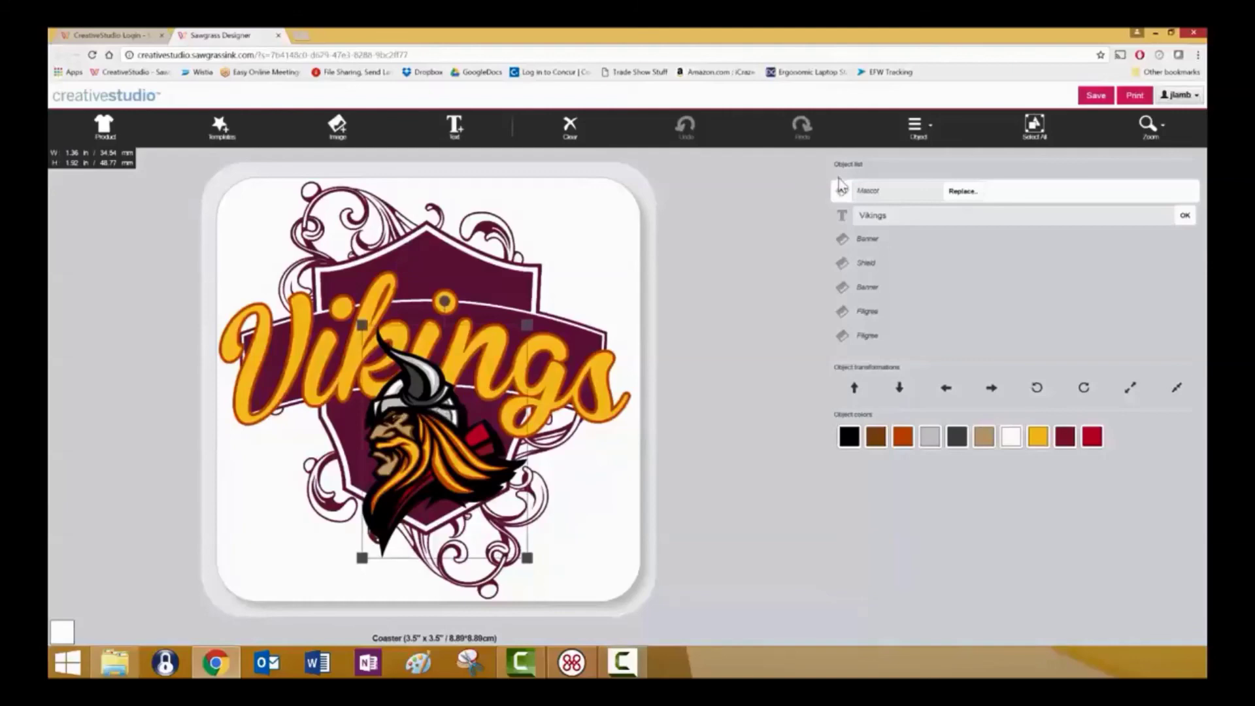
click(916, 134)
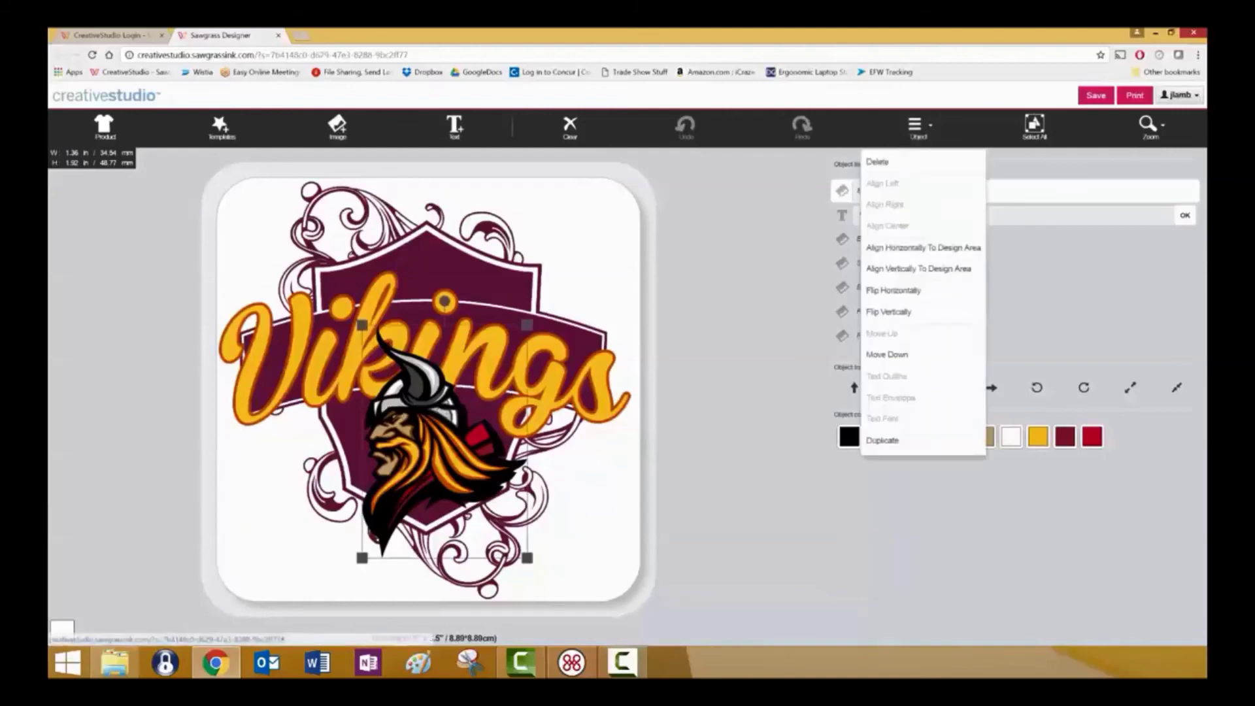
click(882, 440)
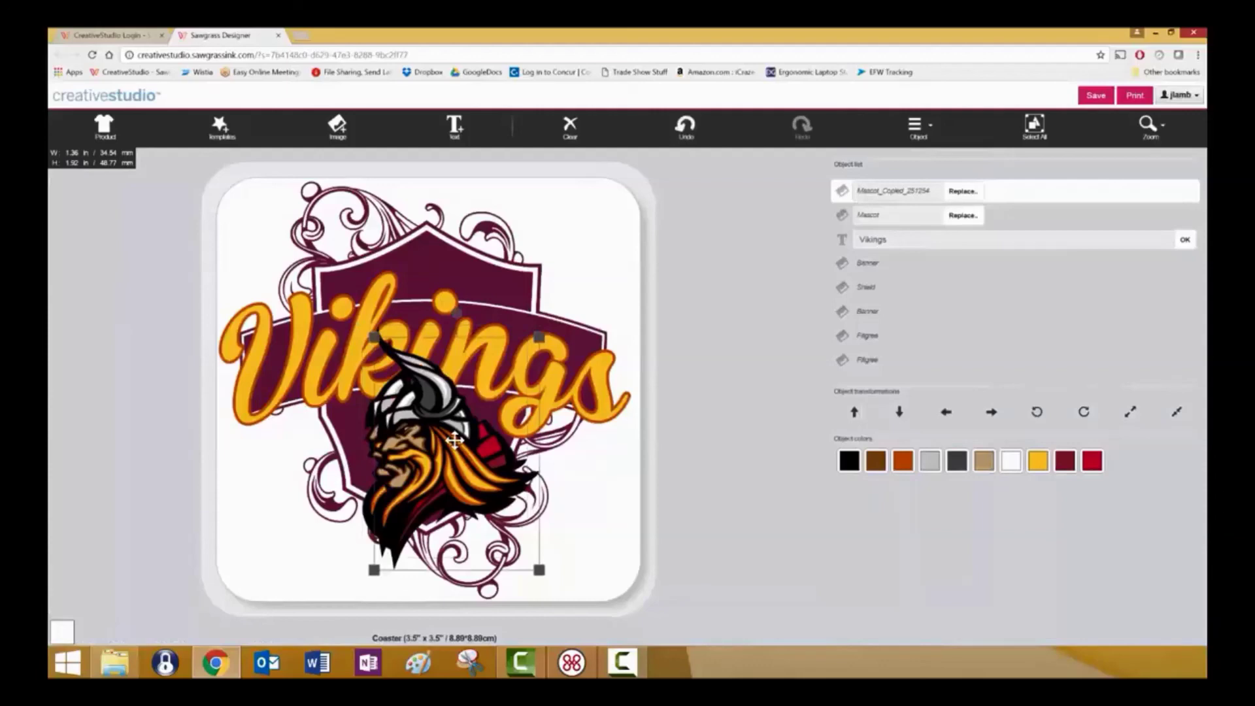
drag(455, 441, 541, 286)
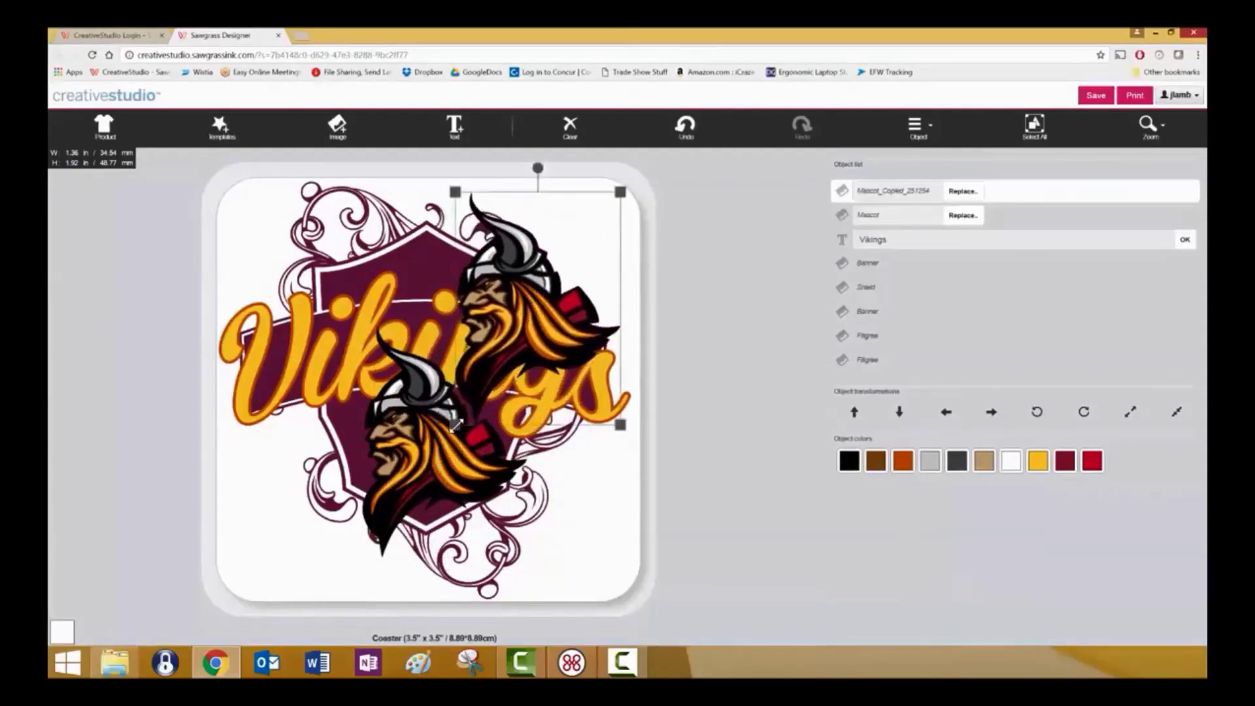